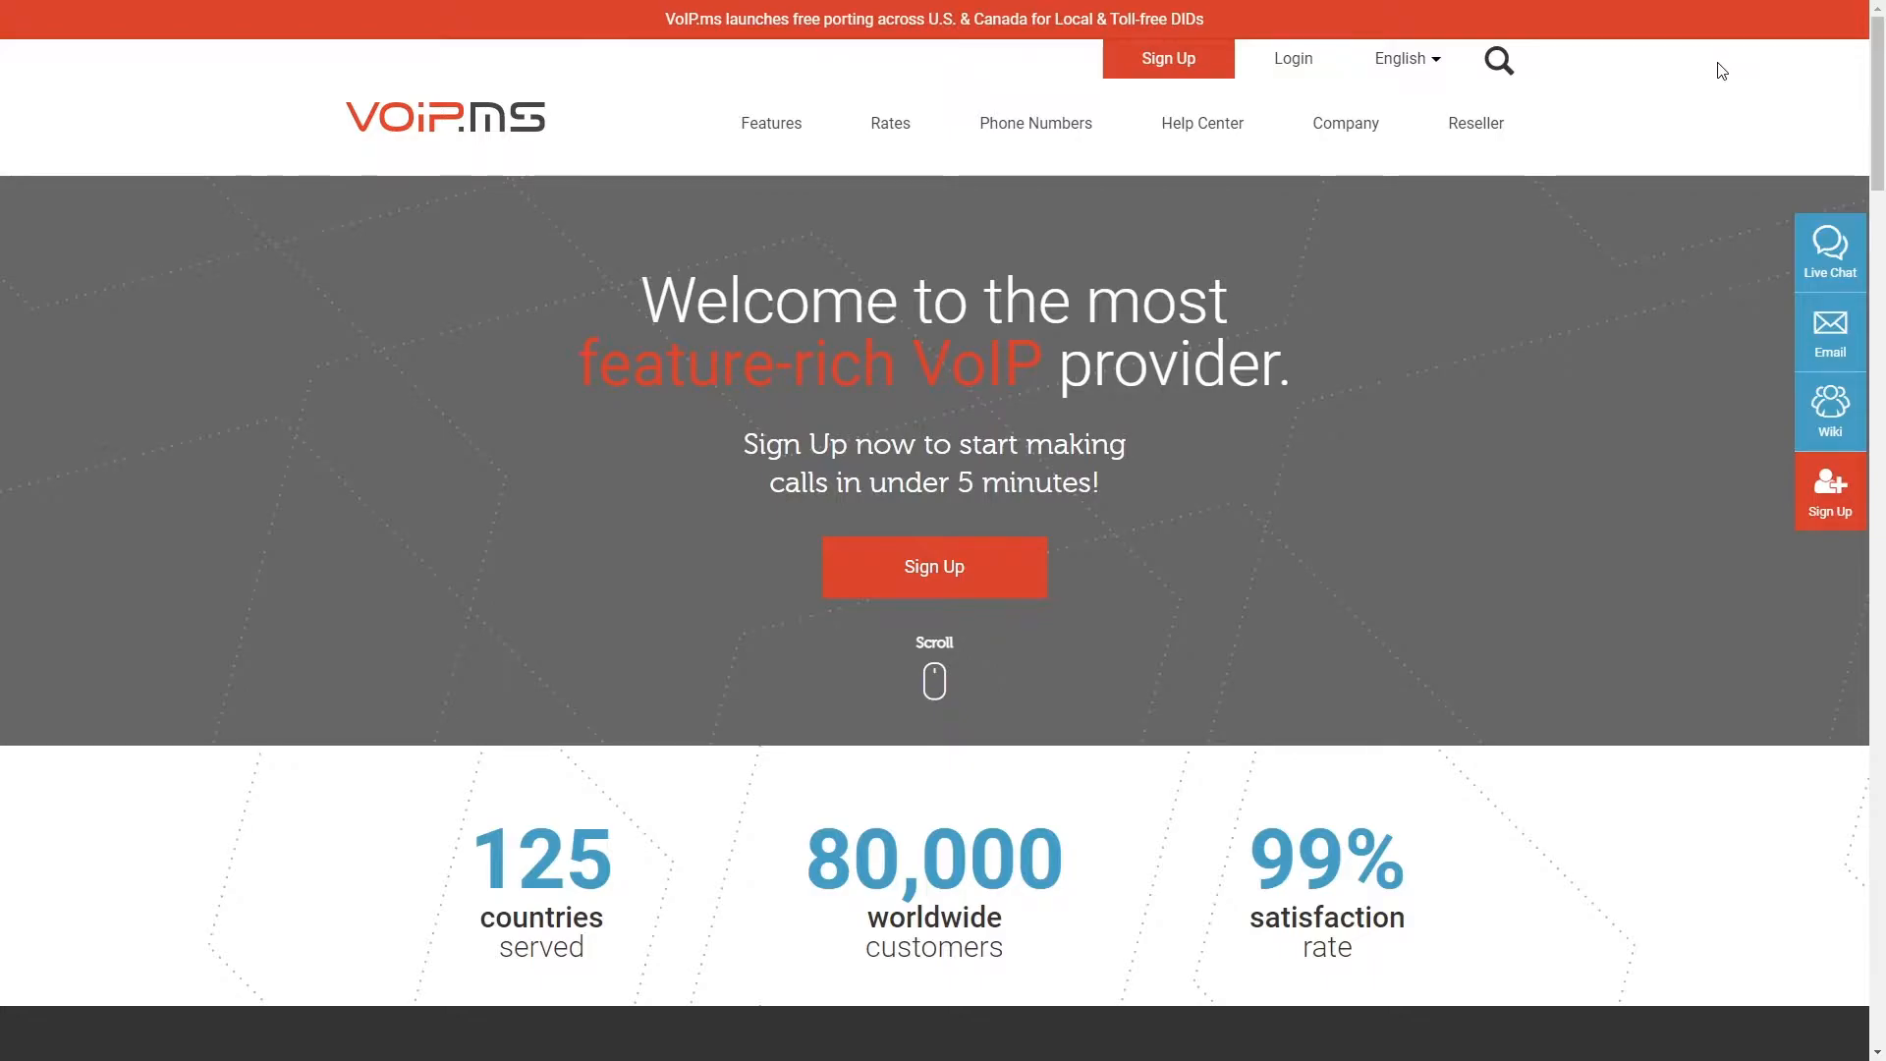
Log in to the customer portal with the prefilled credentials and start creating a new calling queue
left_click(1294, 63)
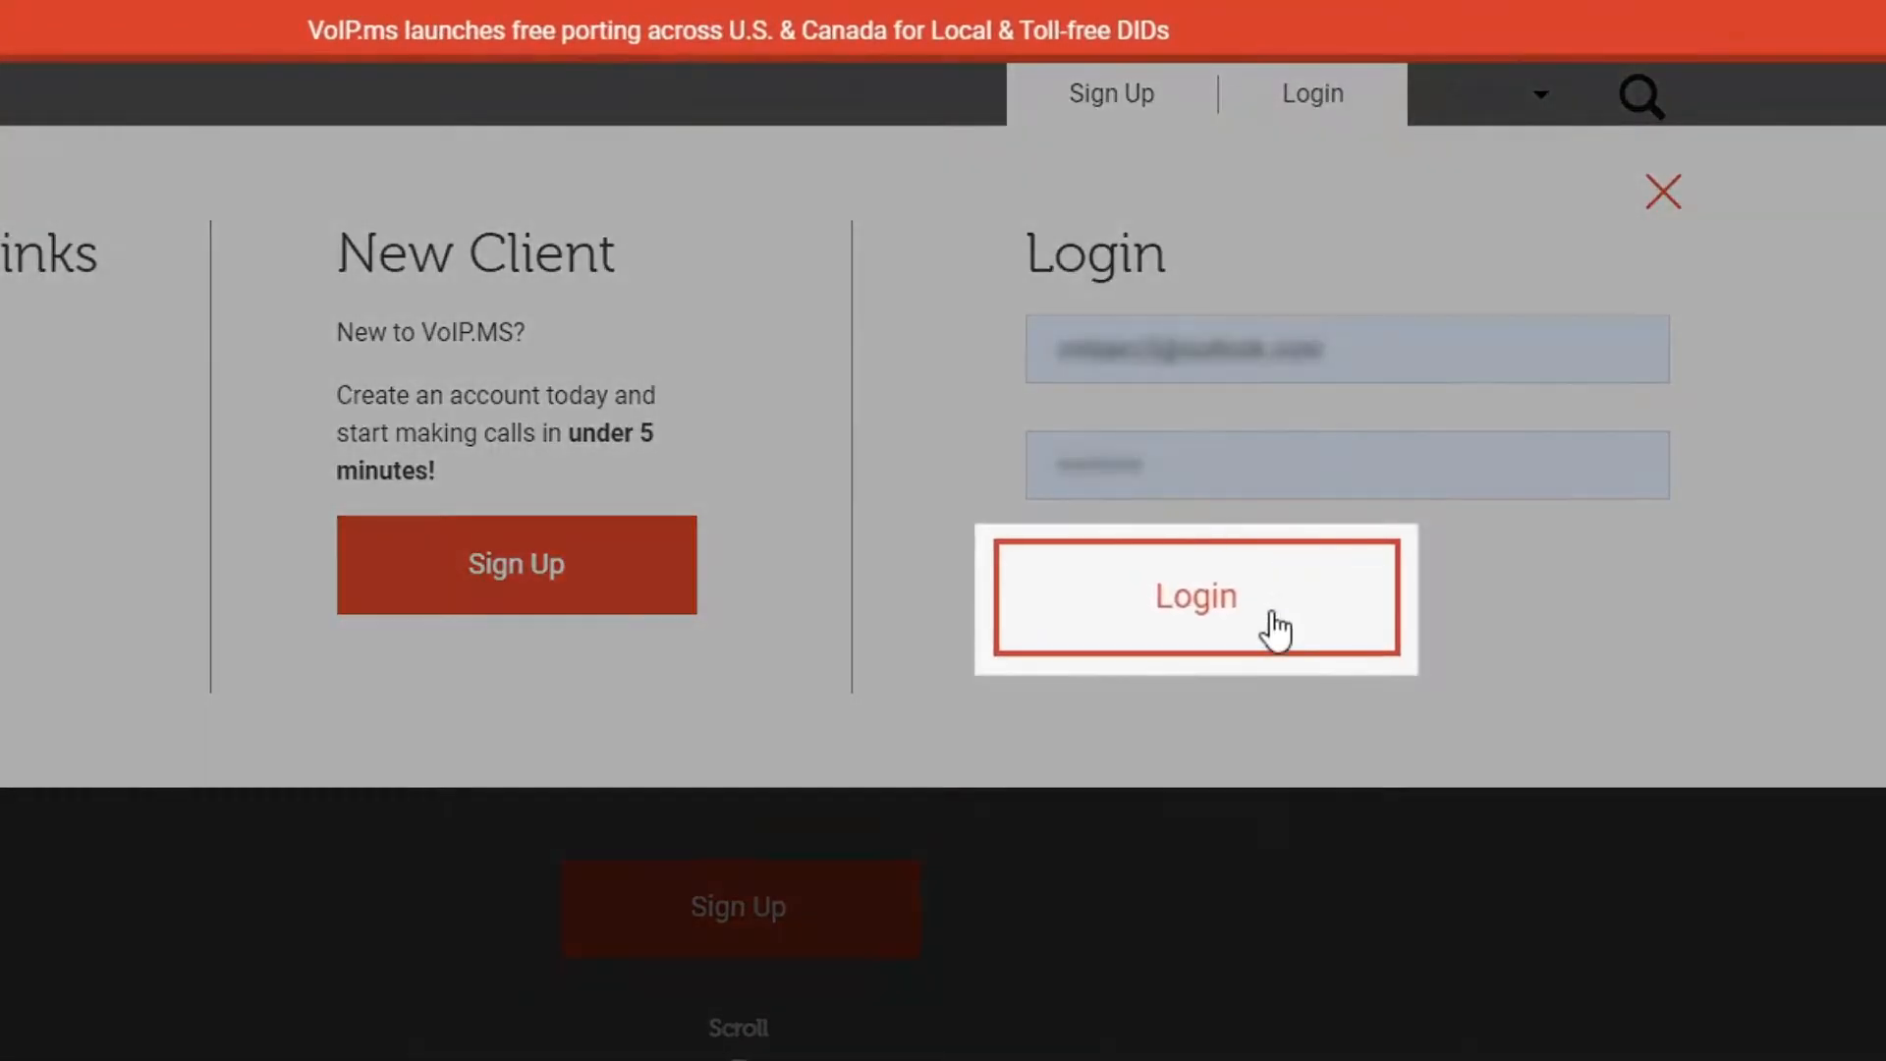
left_click(1275, 629)
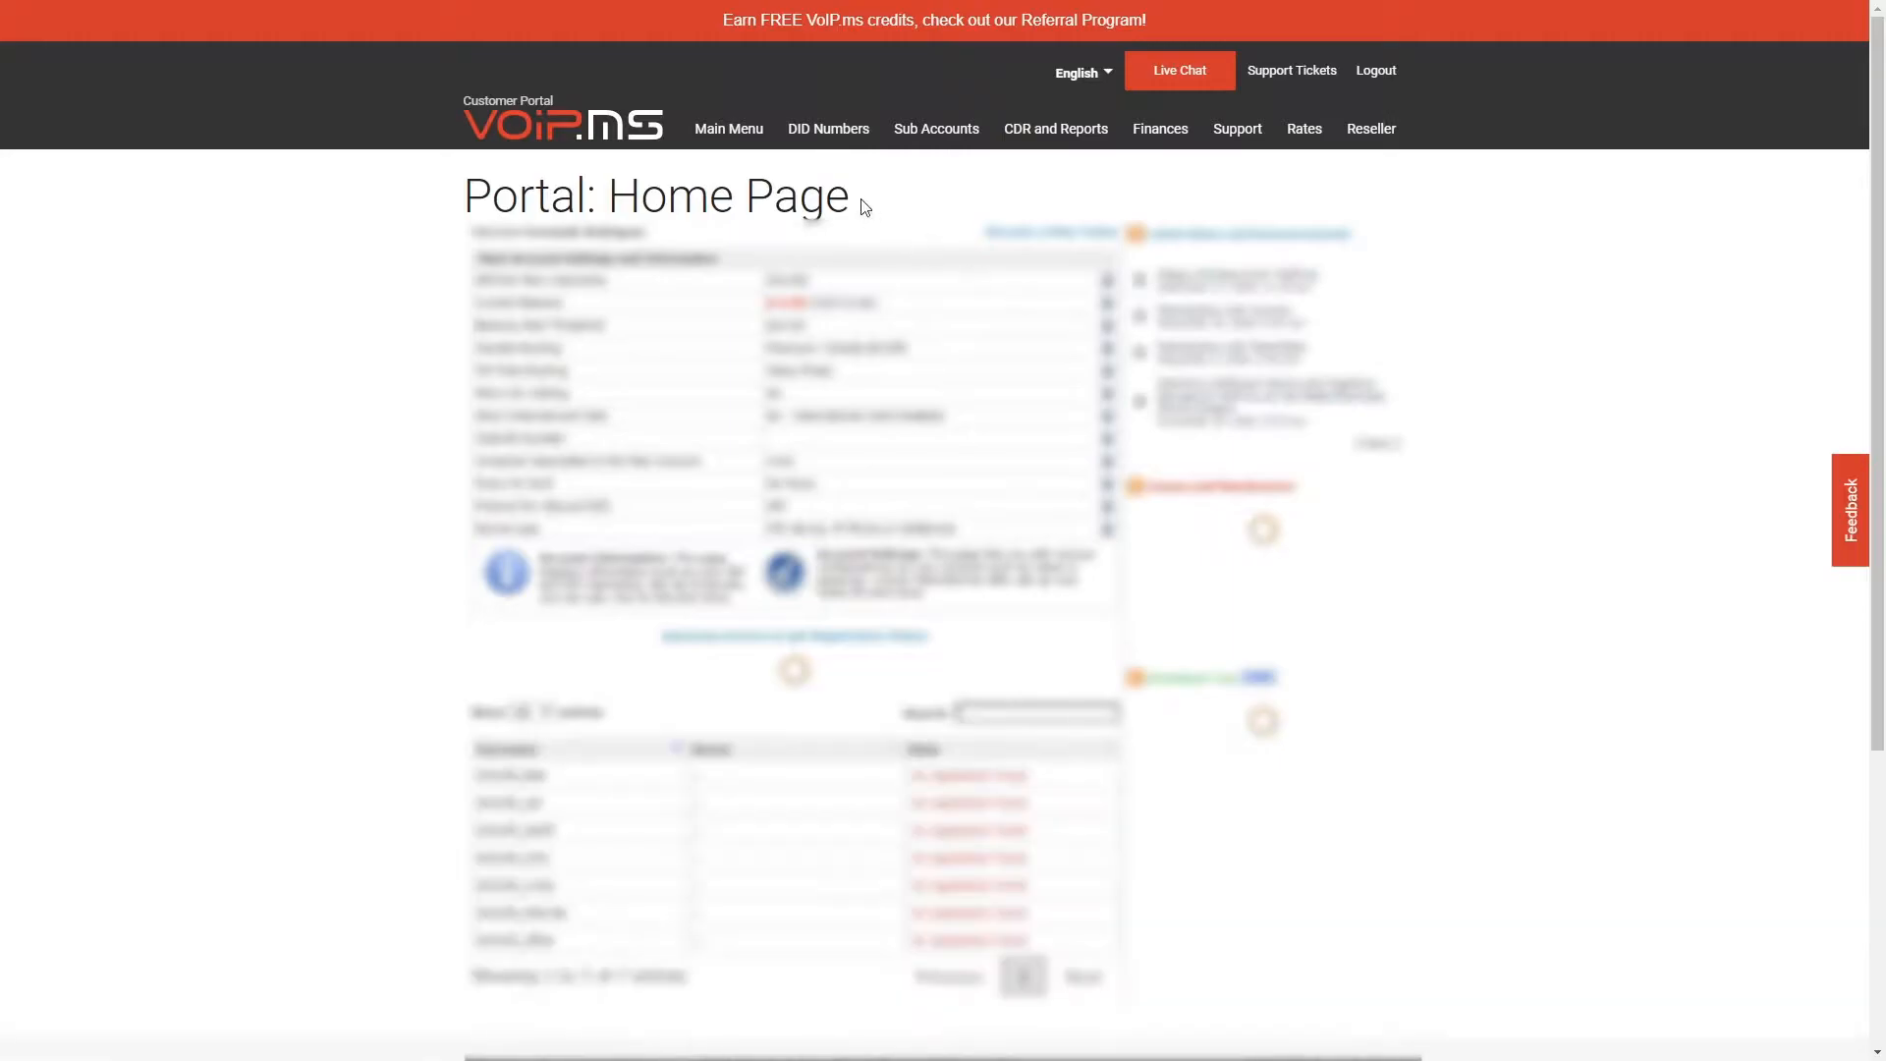
mouse_move(838, 157)
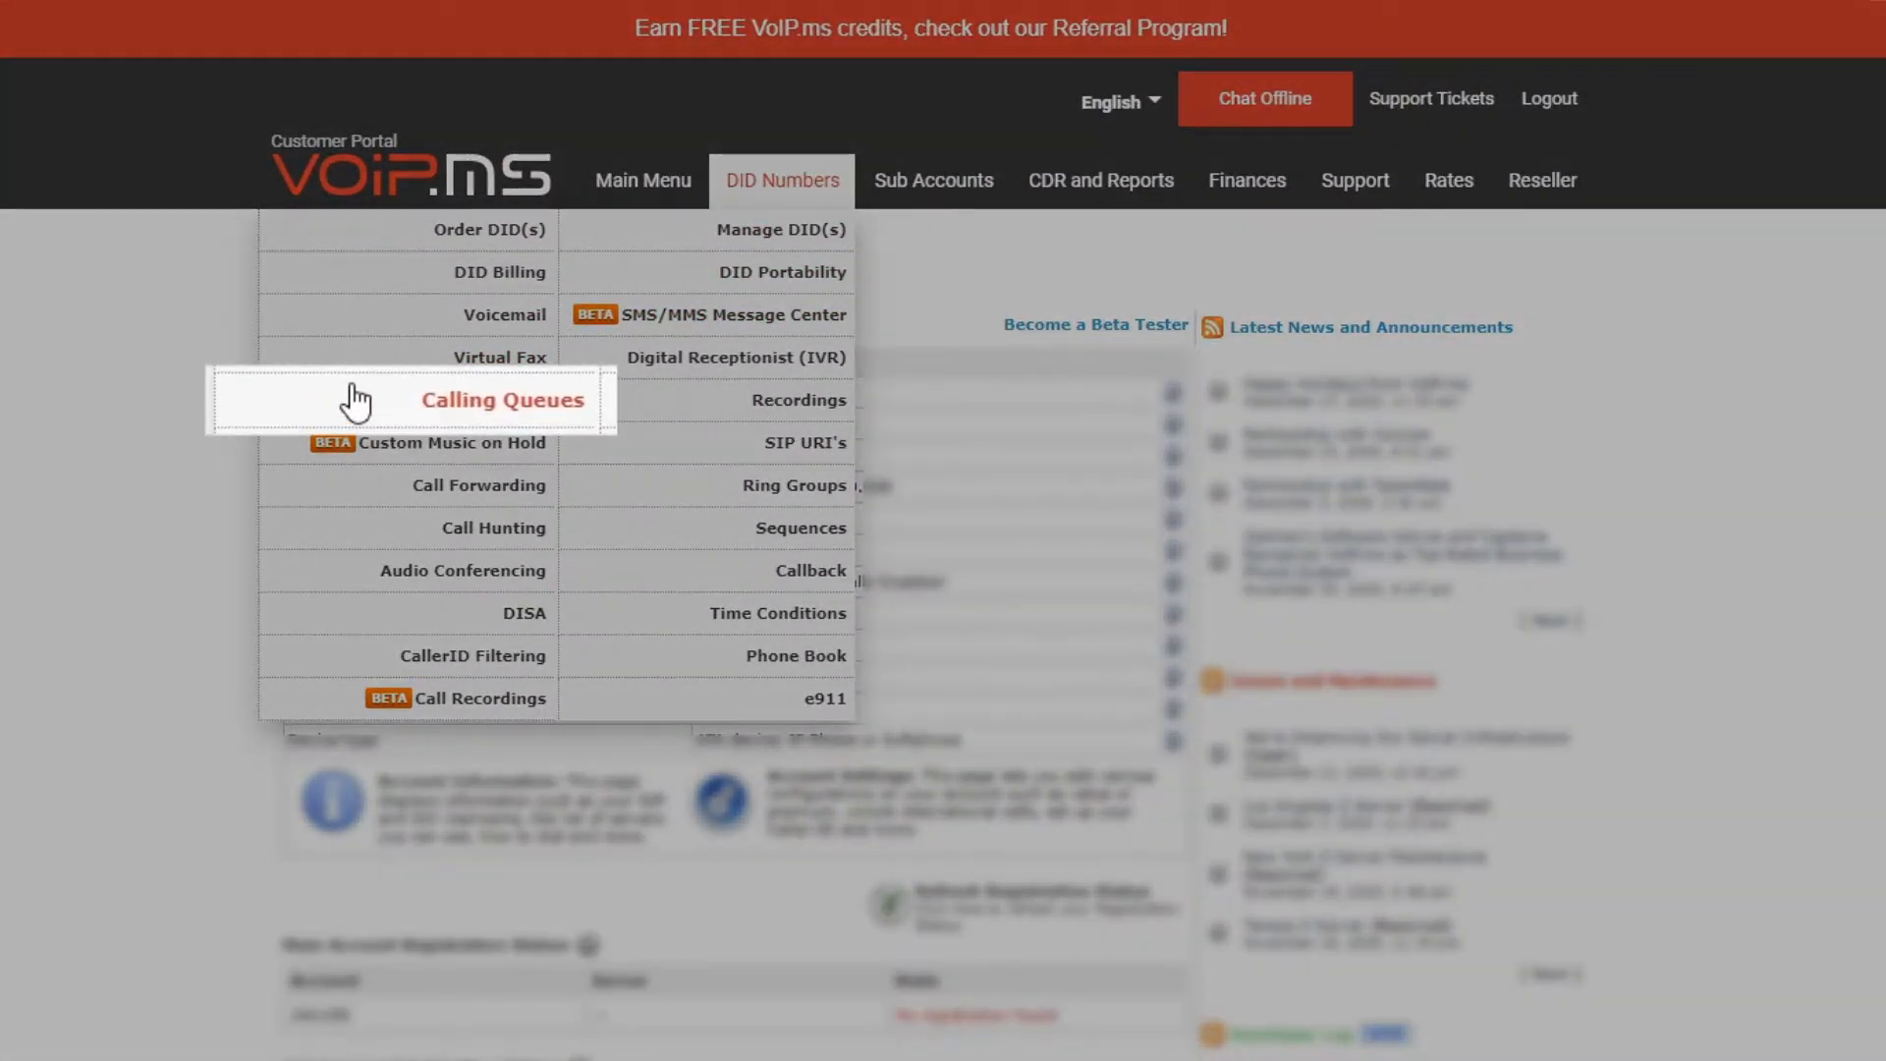
left_click(356, 400)
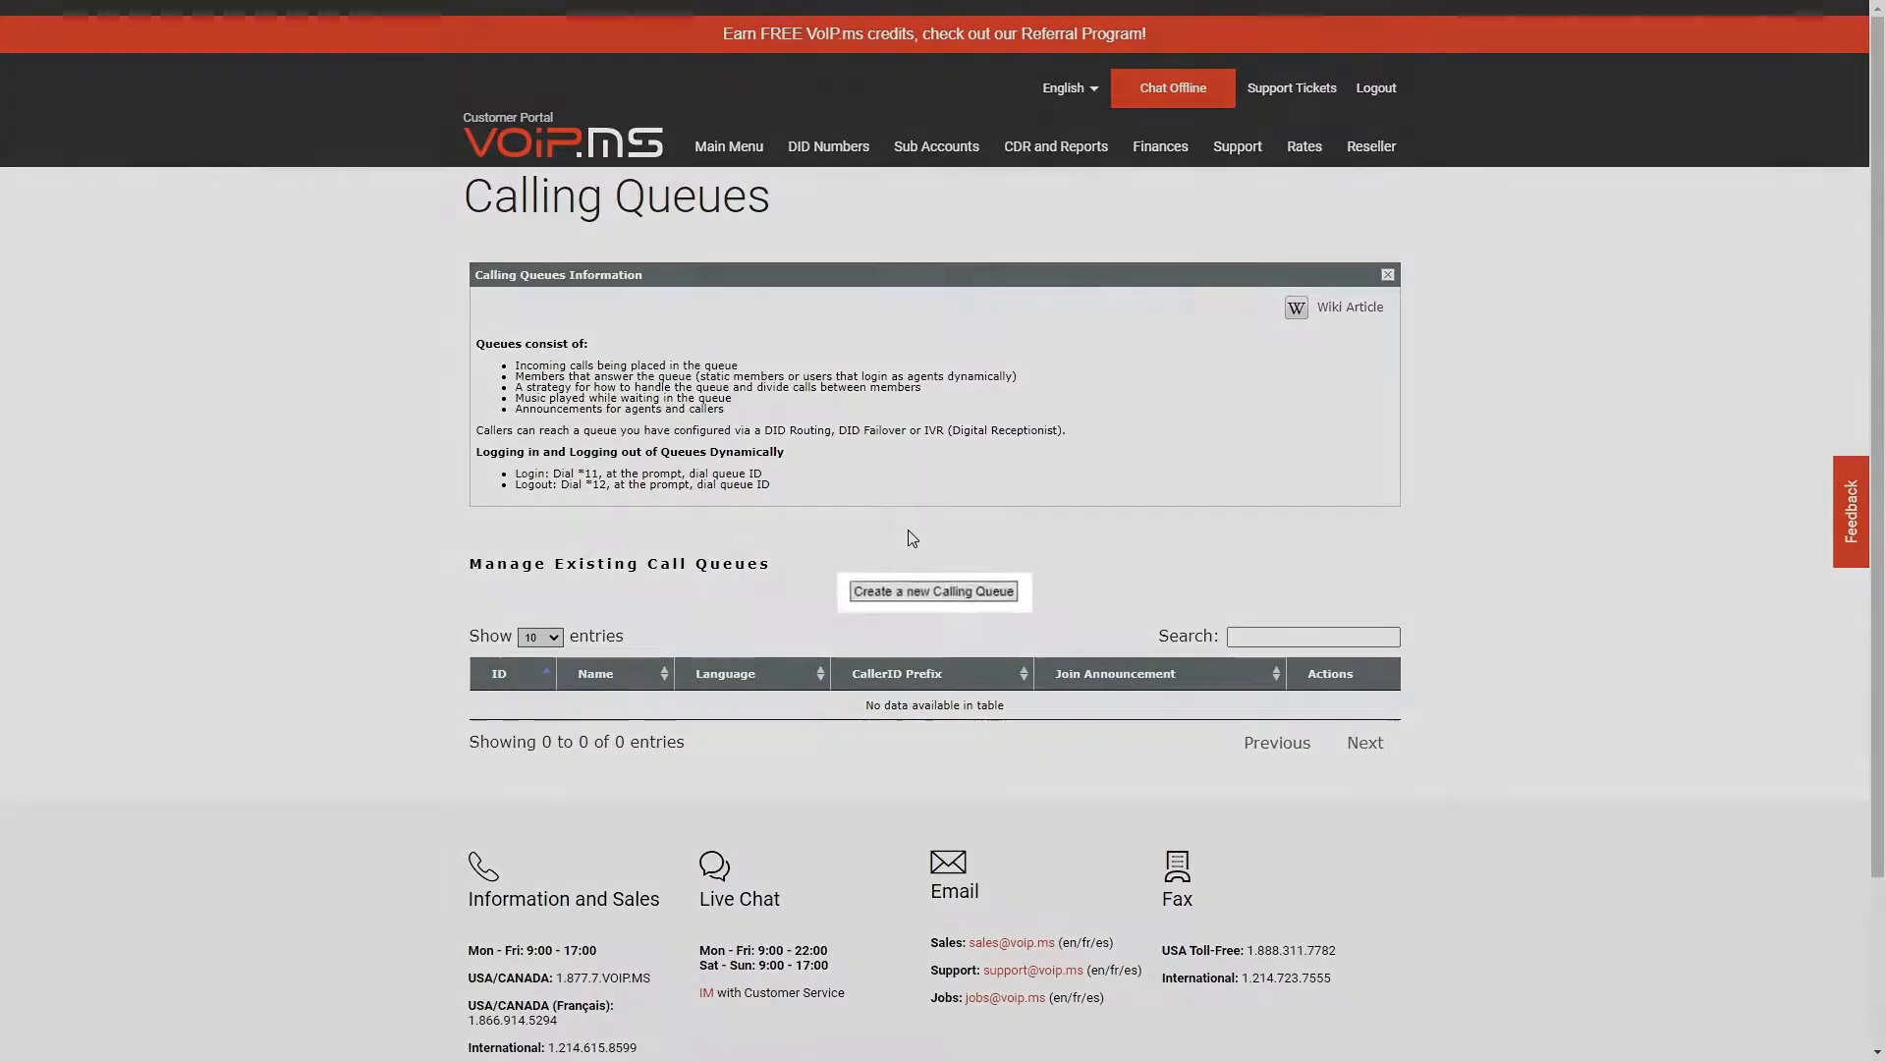
left_click(951, 594)
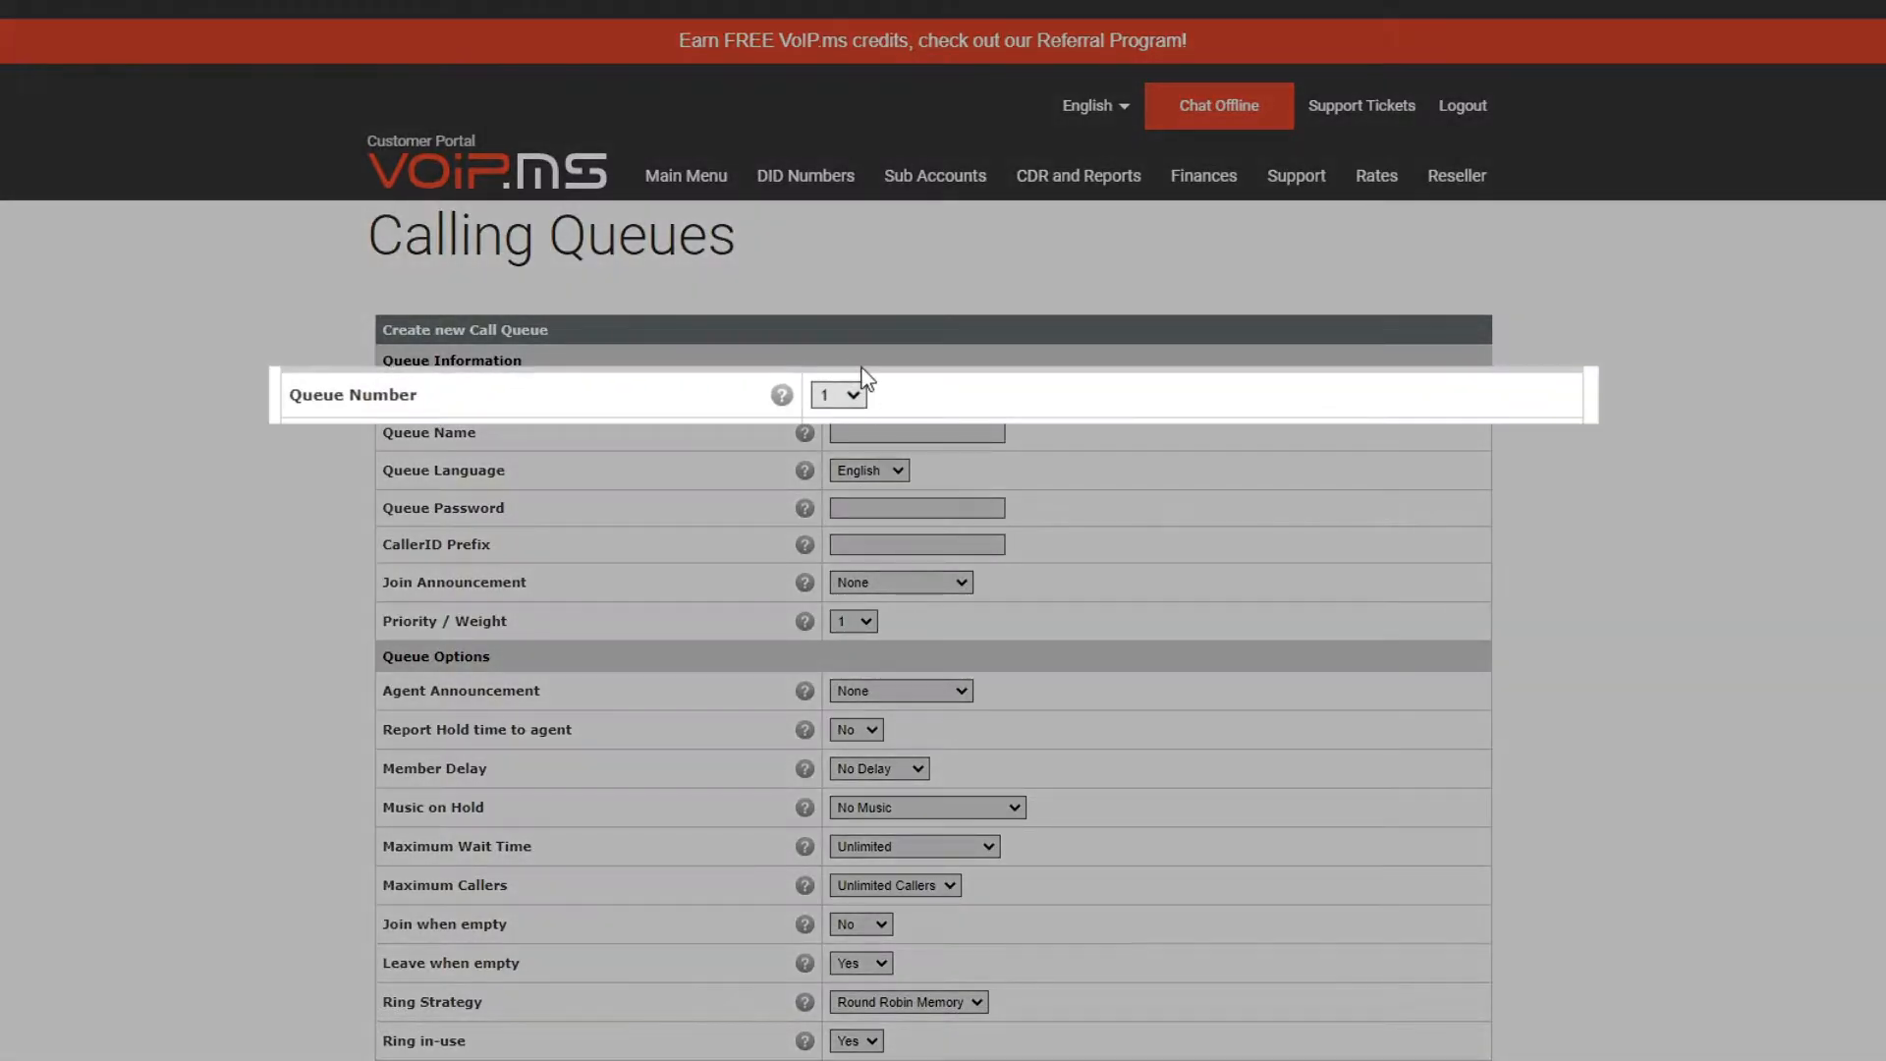
Fill in the queue information with queue number 1, the name Sales and English as the language
left_click(857, 397)
left_click(829, 418)
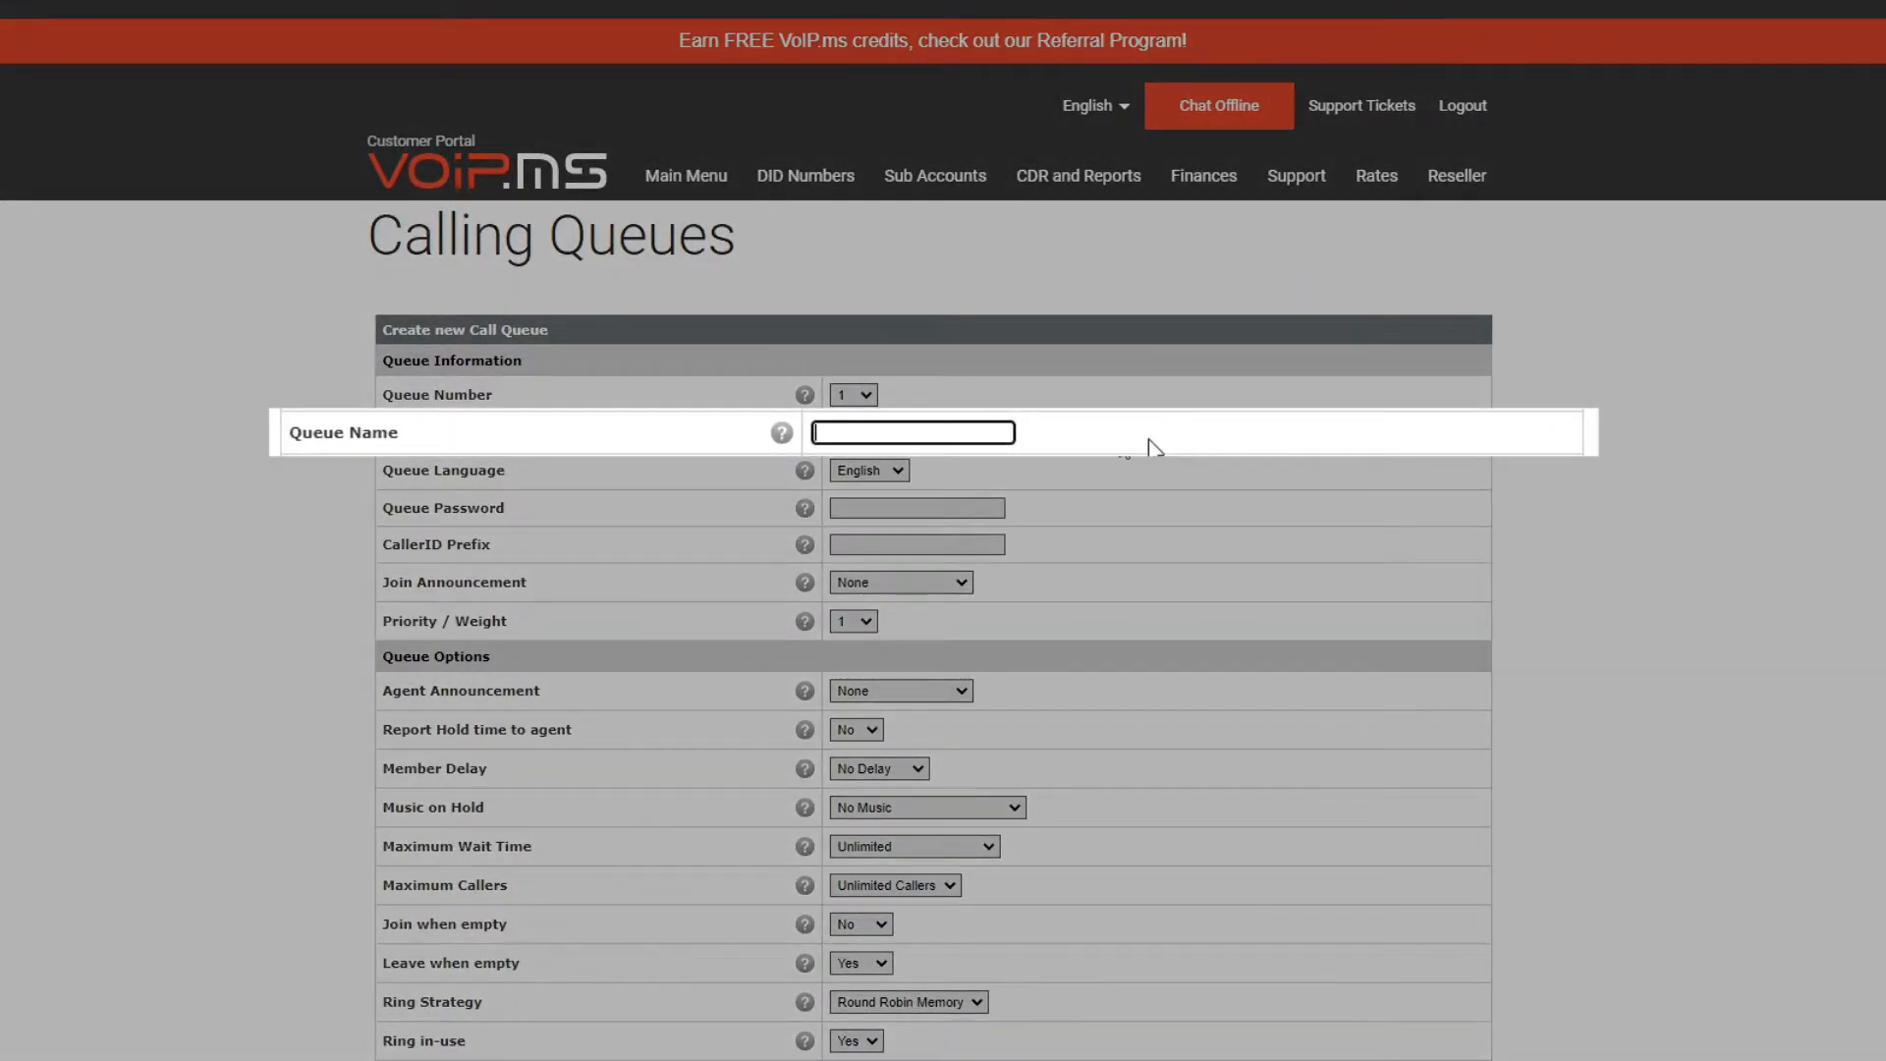
type("Sales")
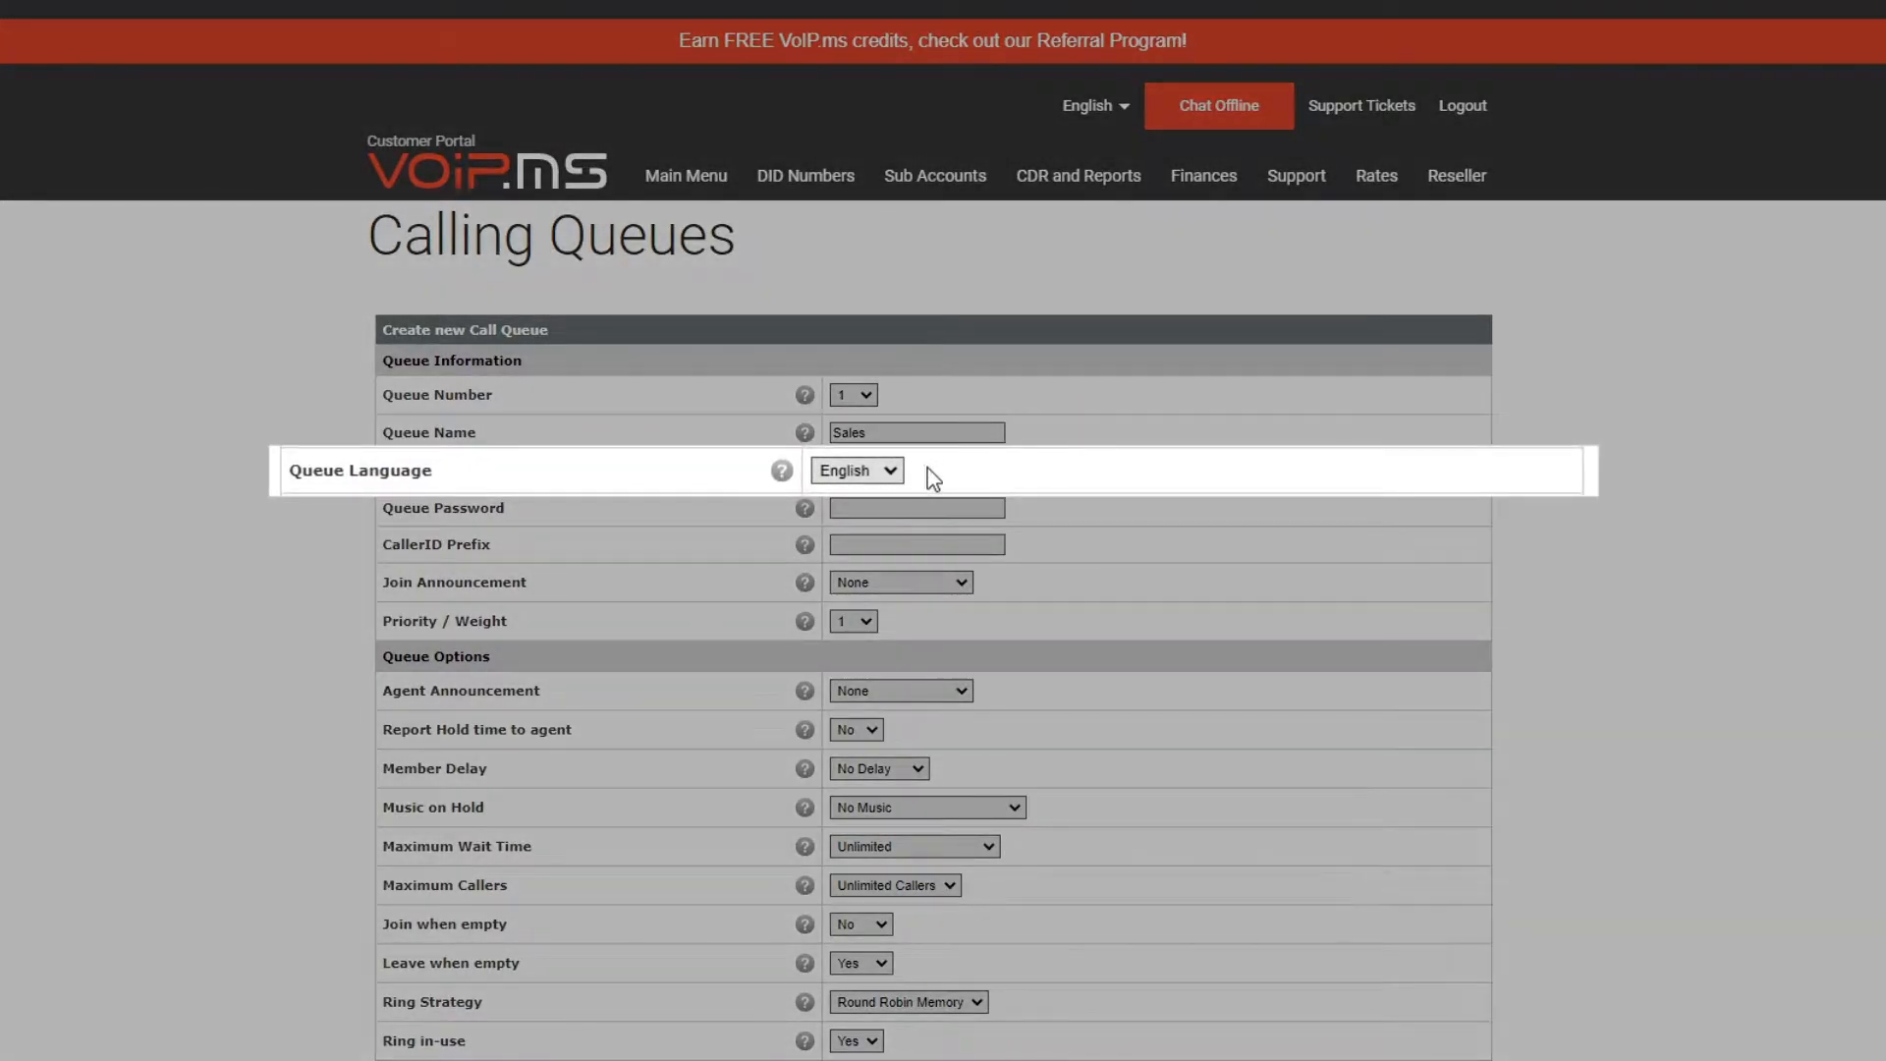
left_click(898, 471)
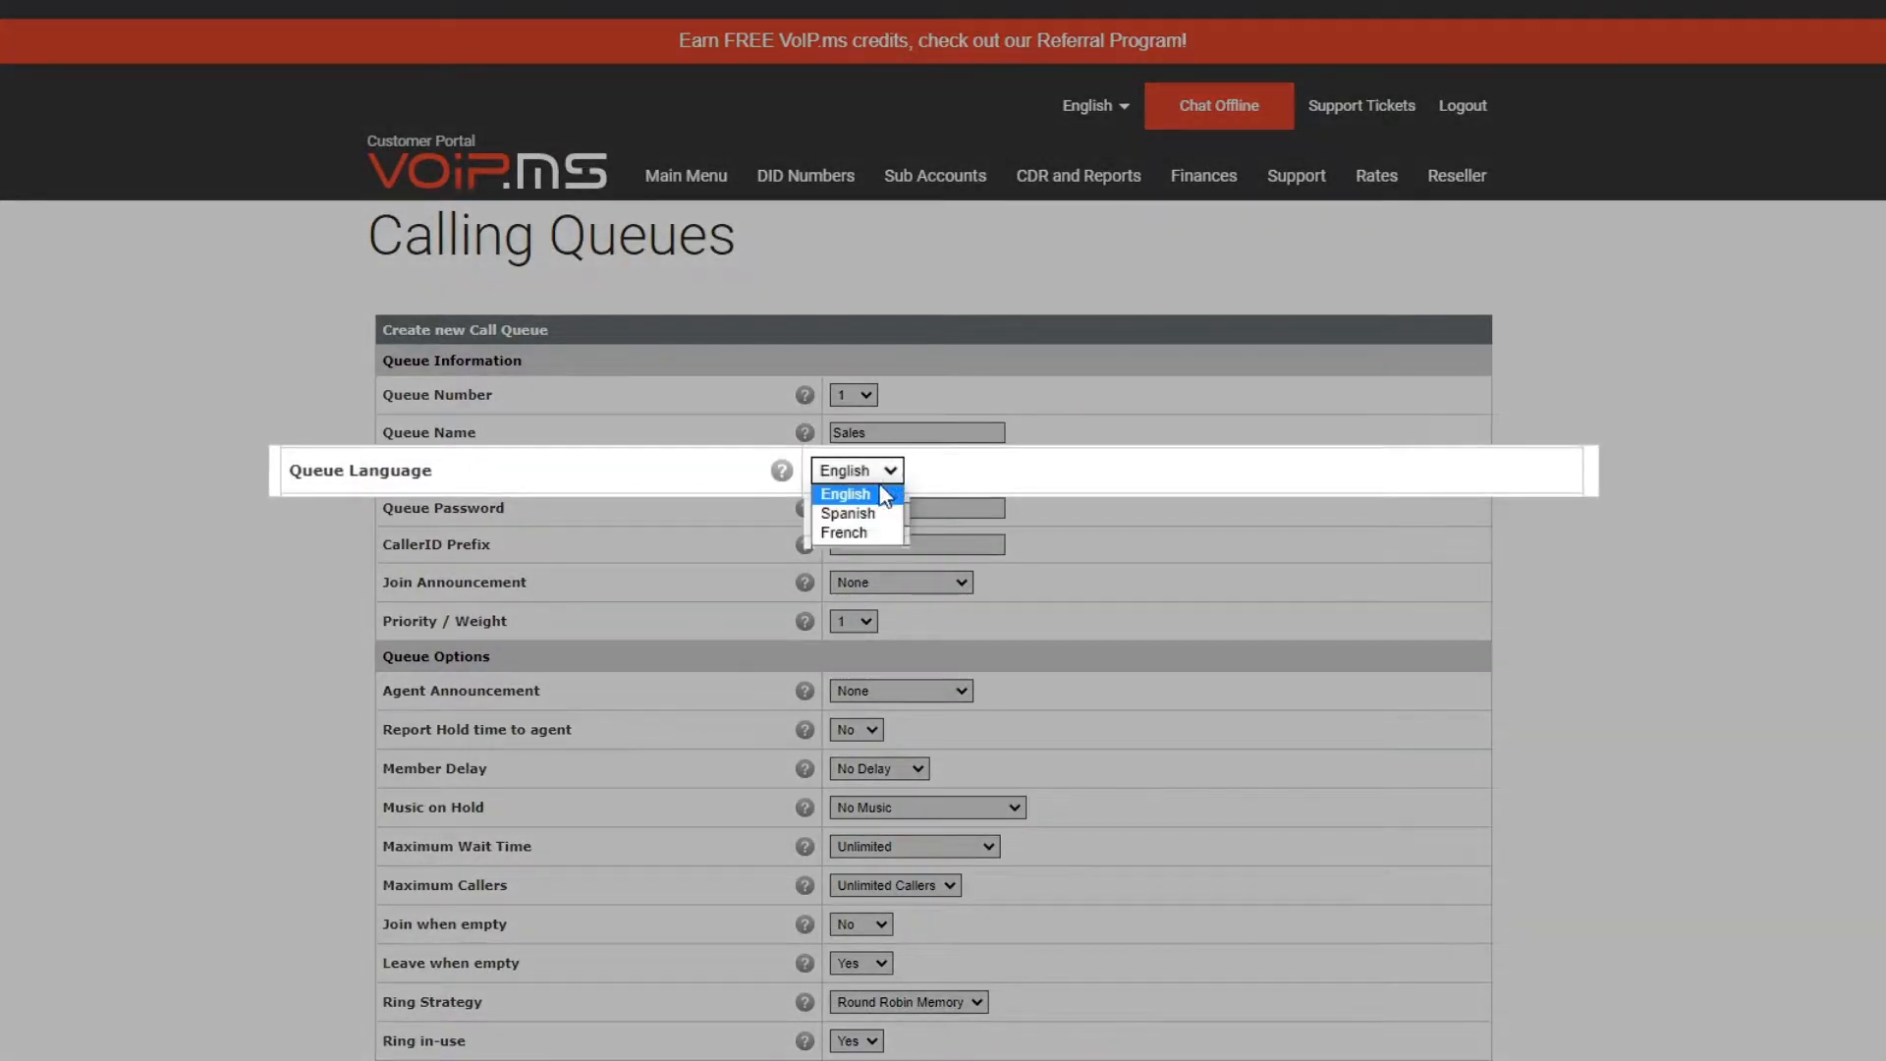
left_click(879, 488)
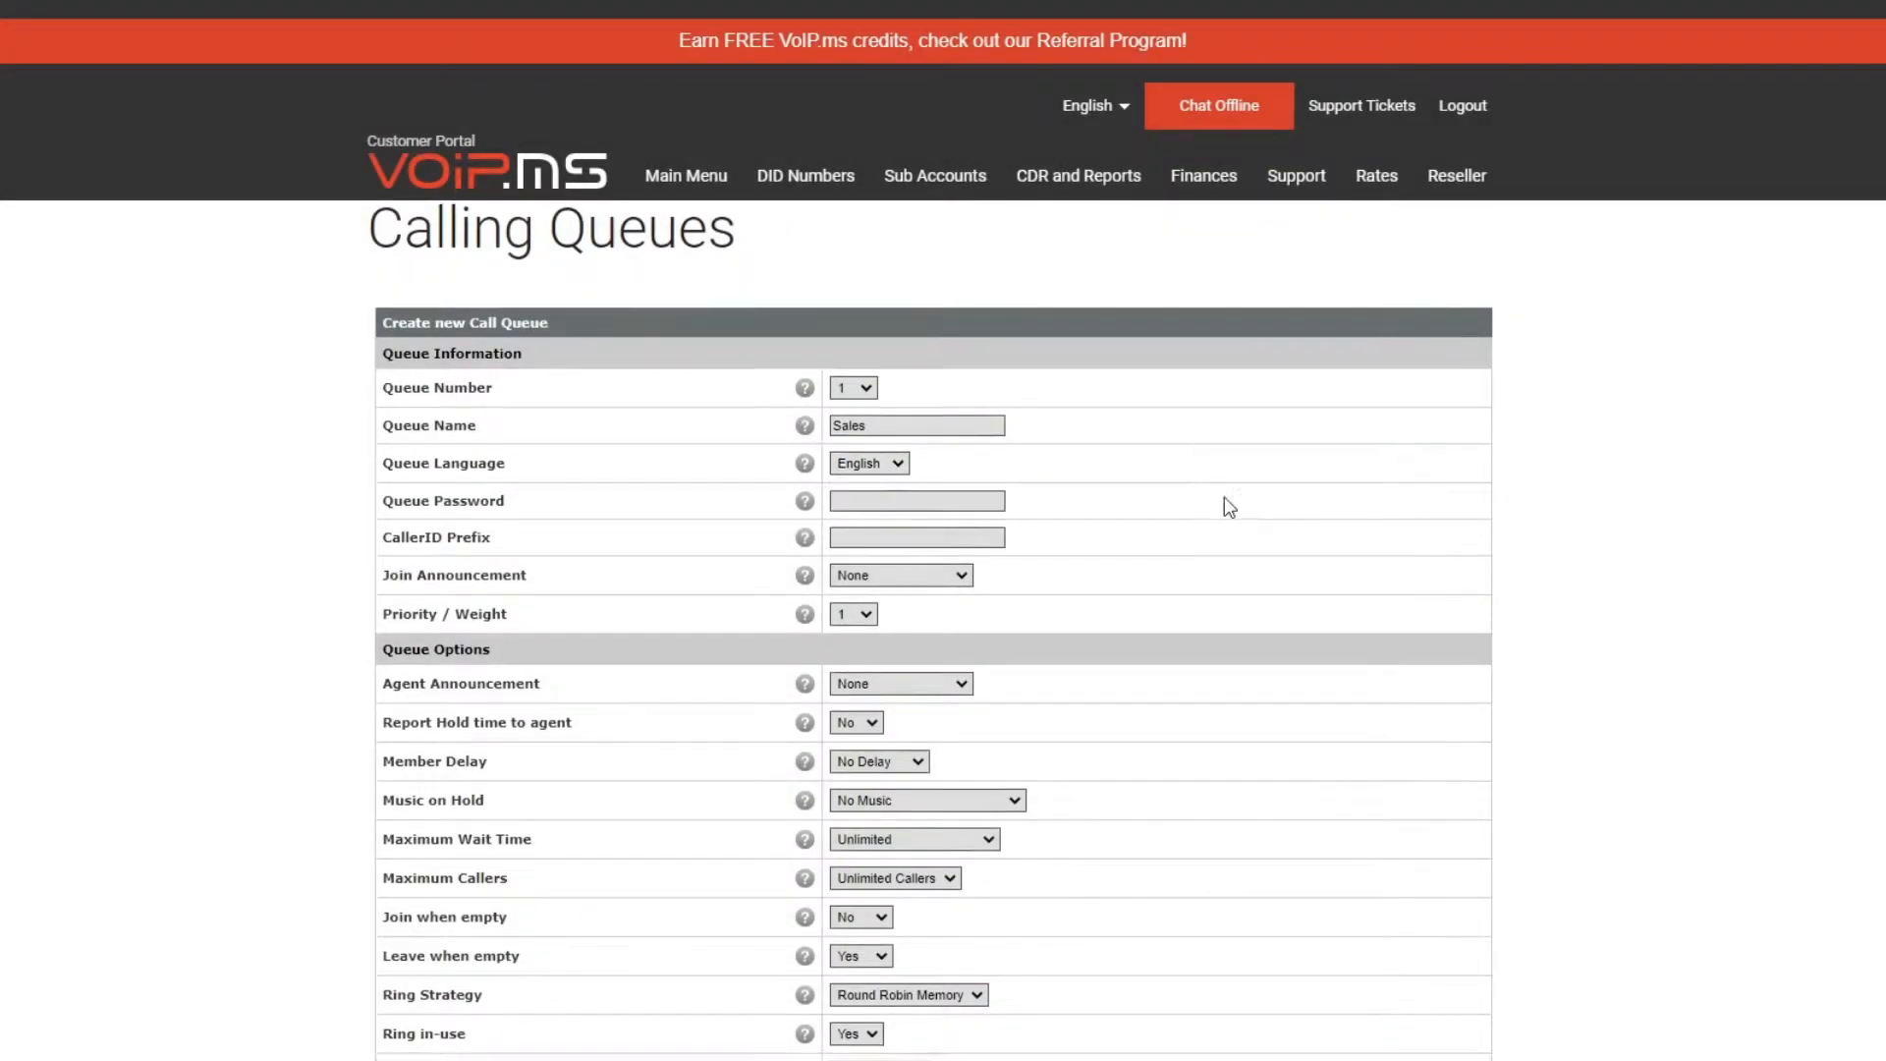
Set the queue's music on hold to Calling Queue Music
scroll(1224, 498, "down", 3)
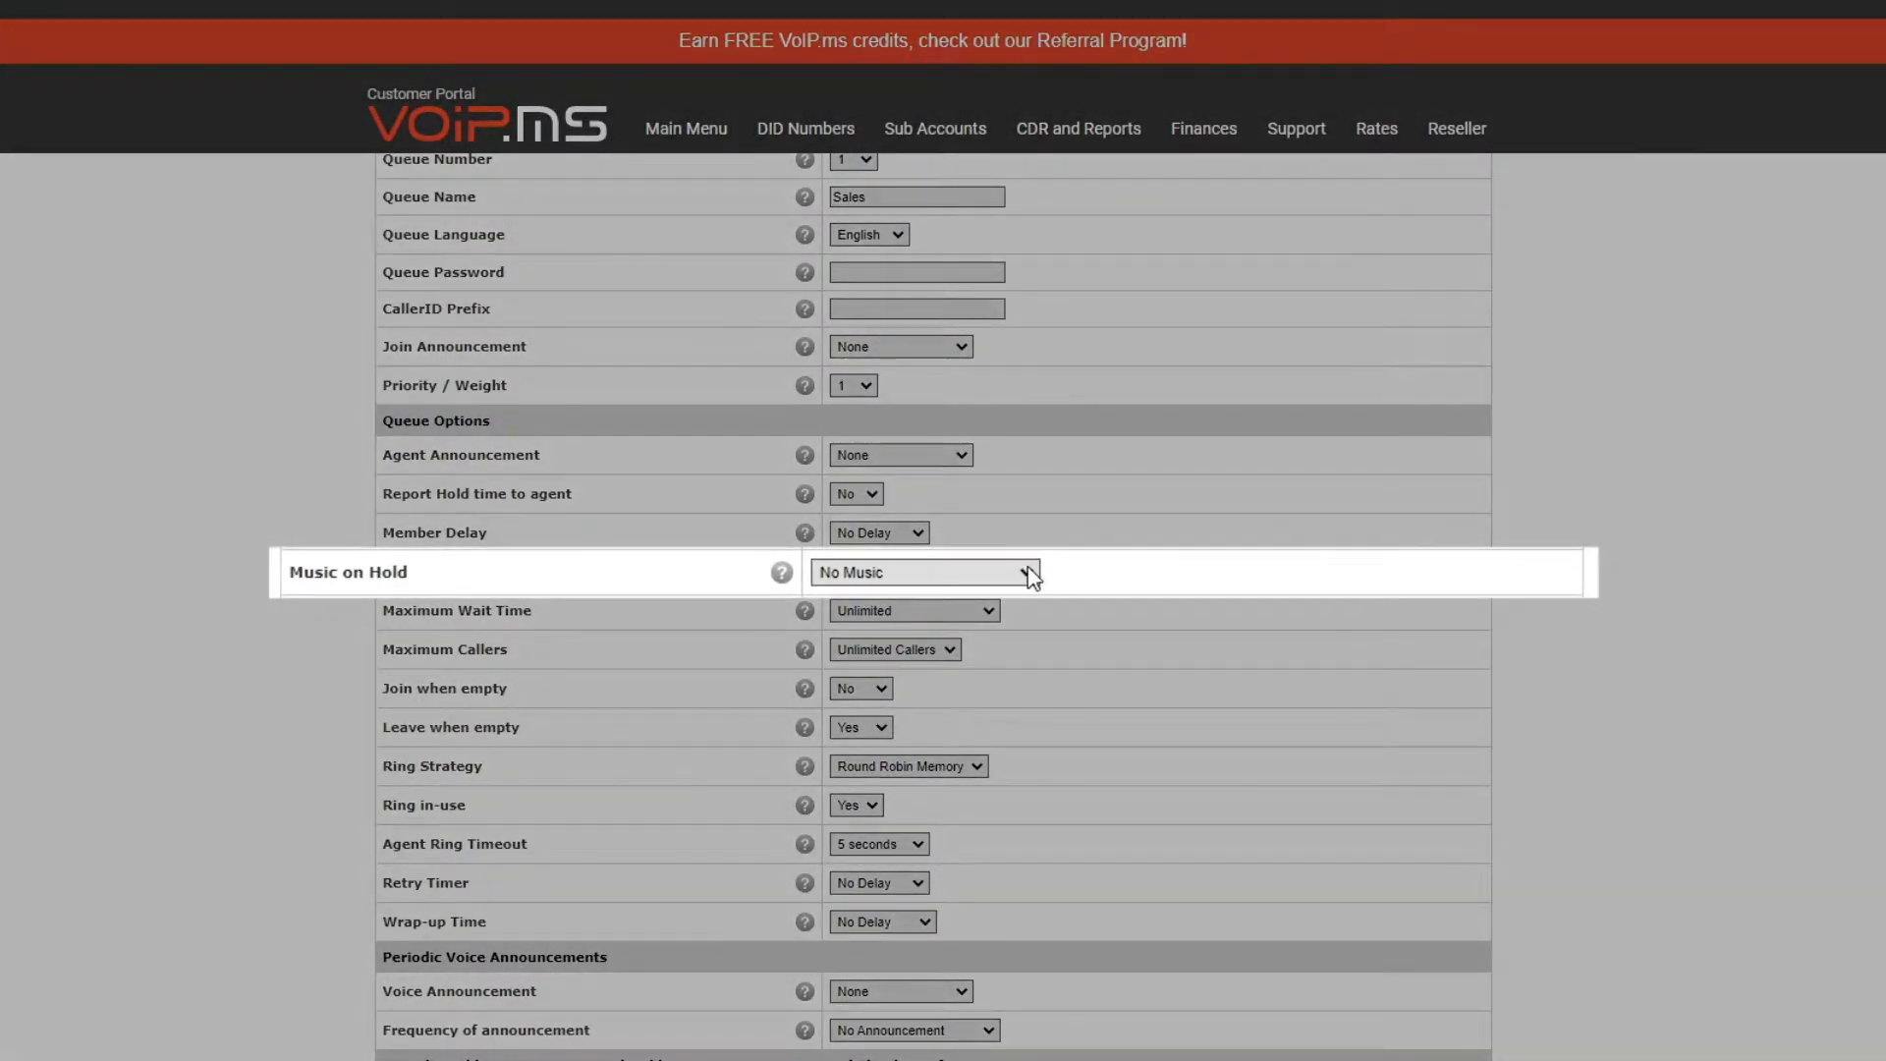
left_click(1015, 571)
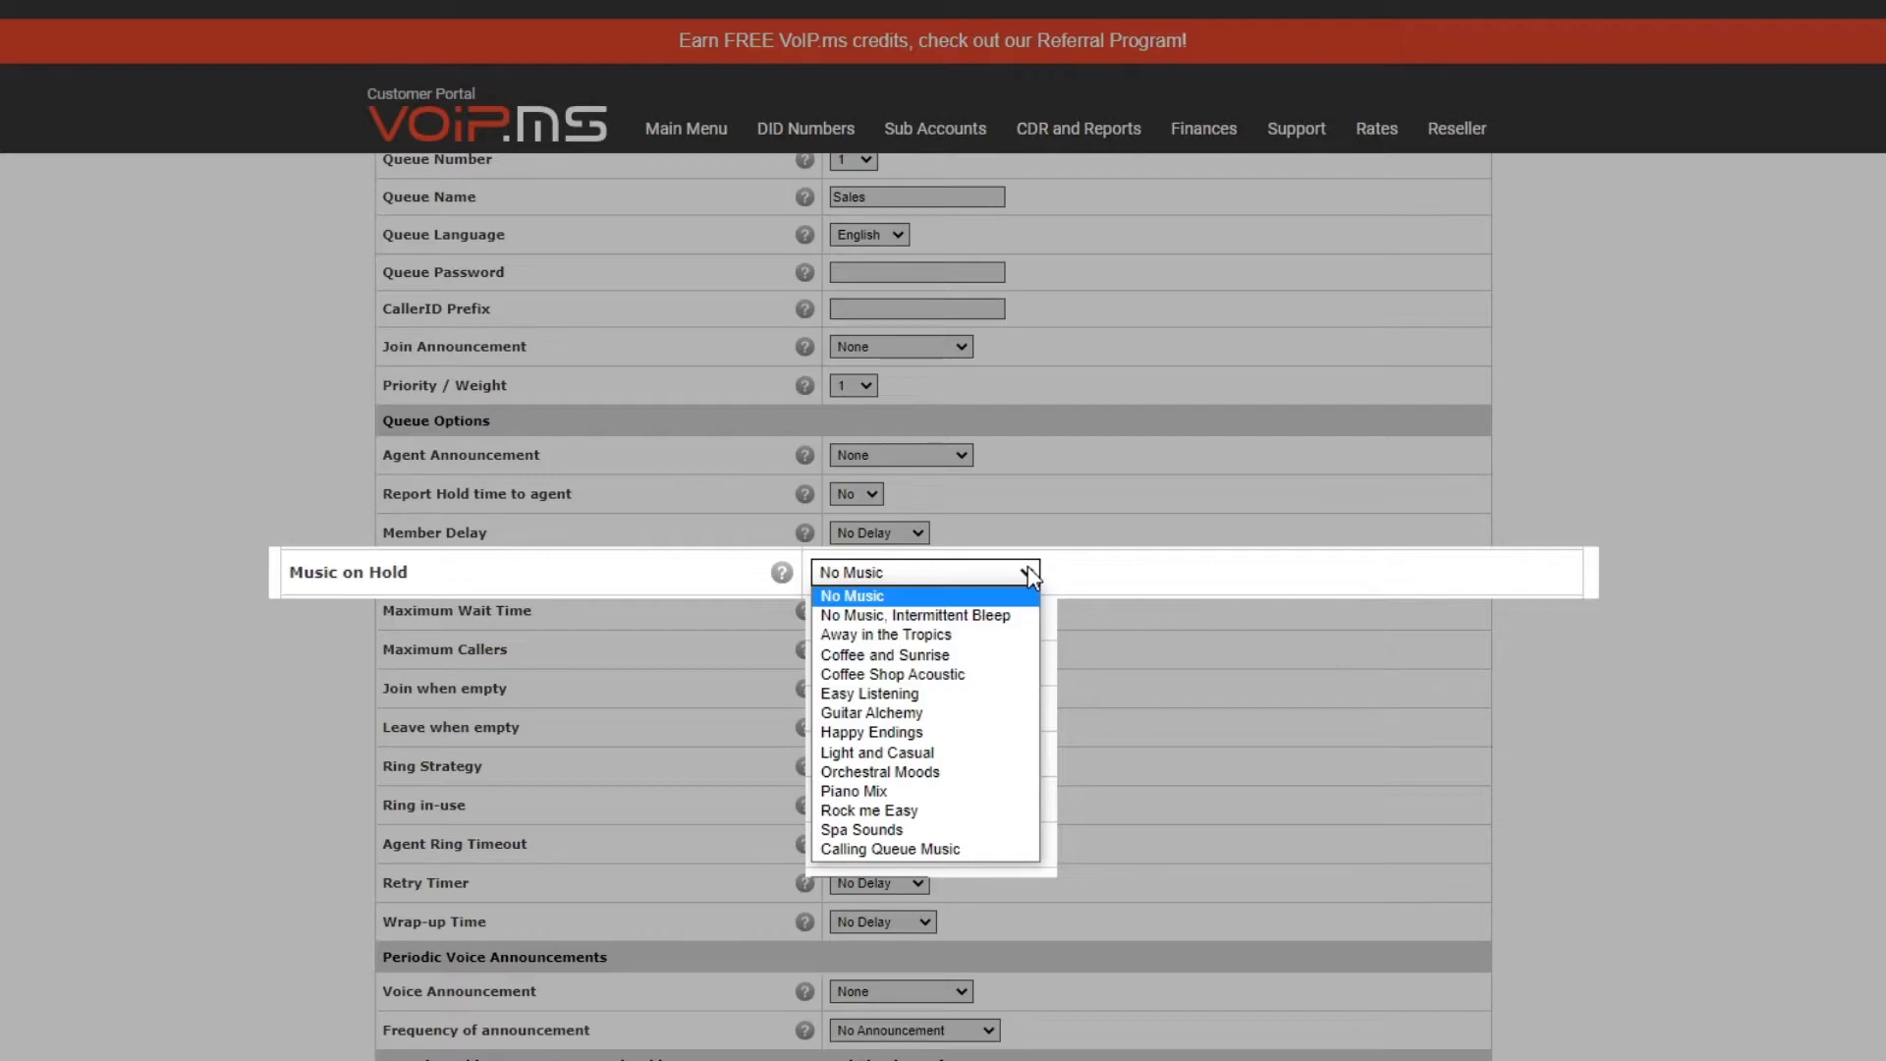
left_click(1011, 851)
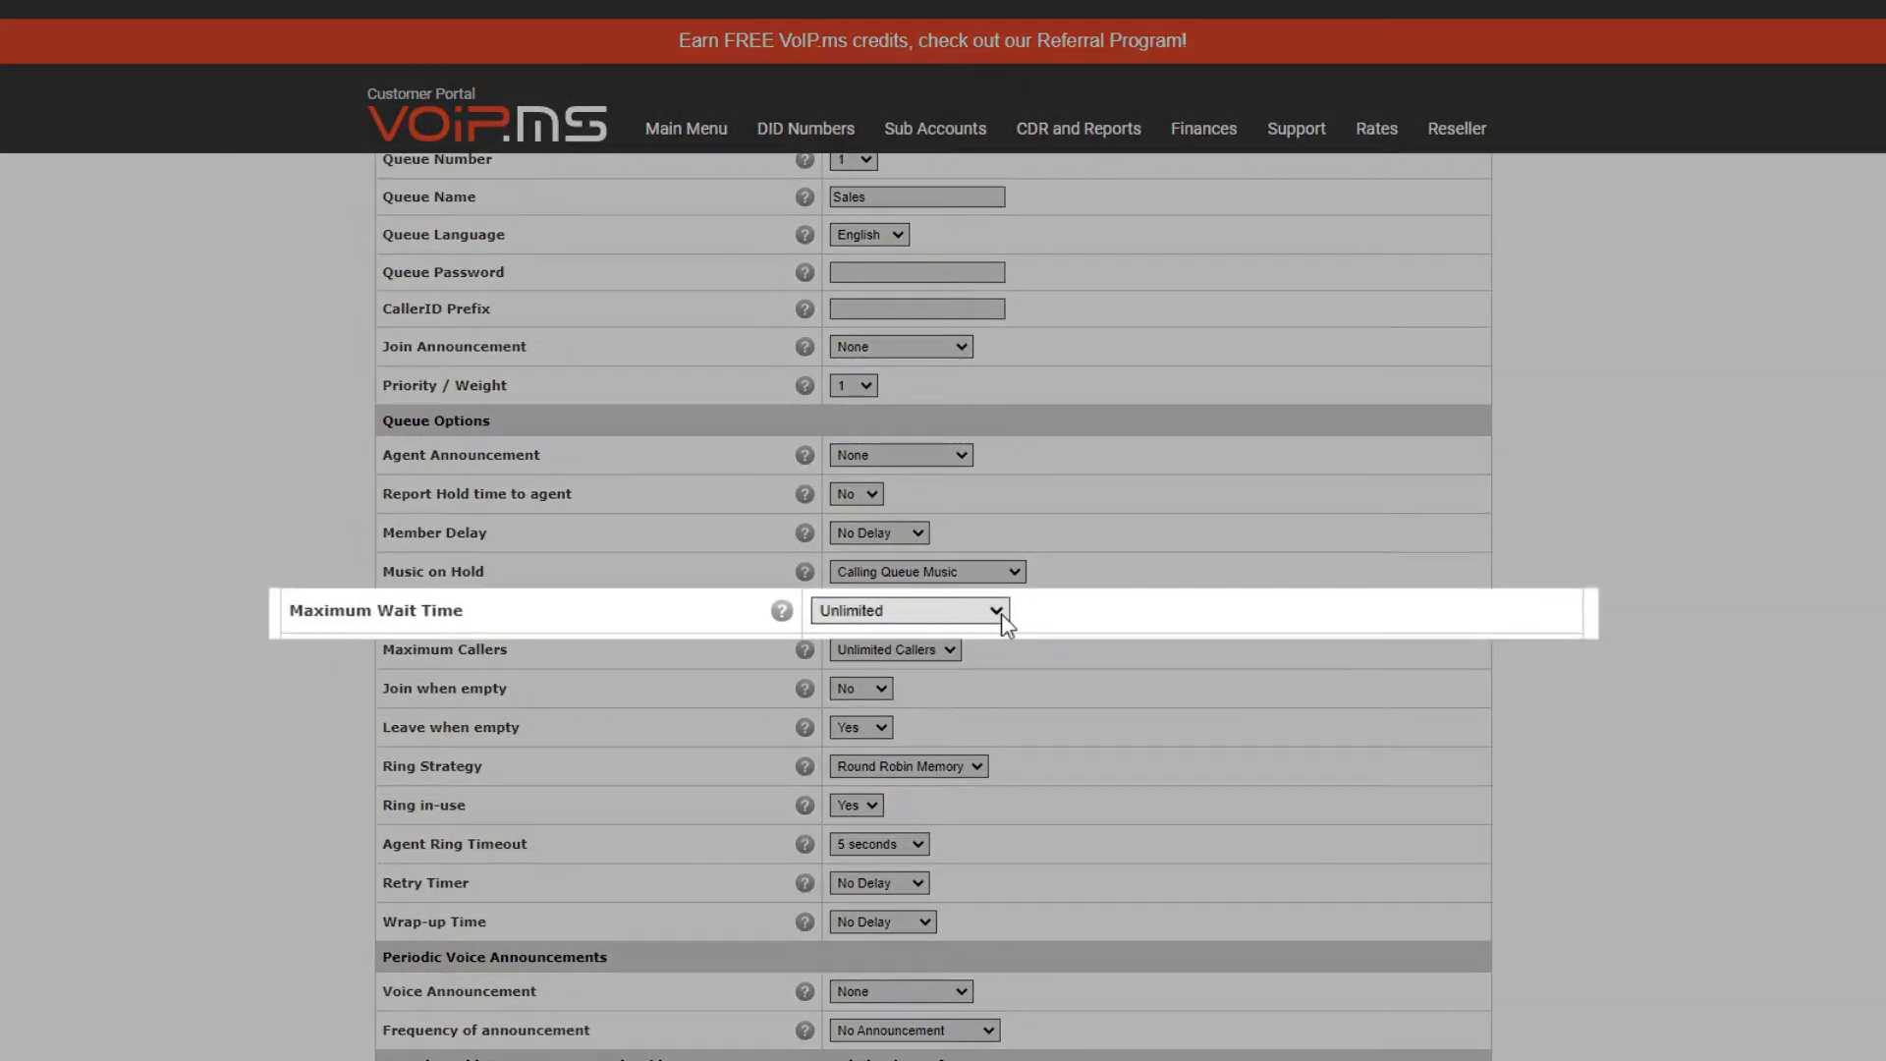
Set the queue's maximum wait time to 15 minutes and its ring strategy to Least Recent
left_click(996, 611)
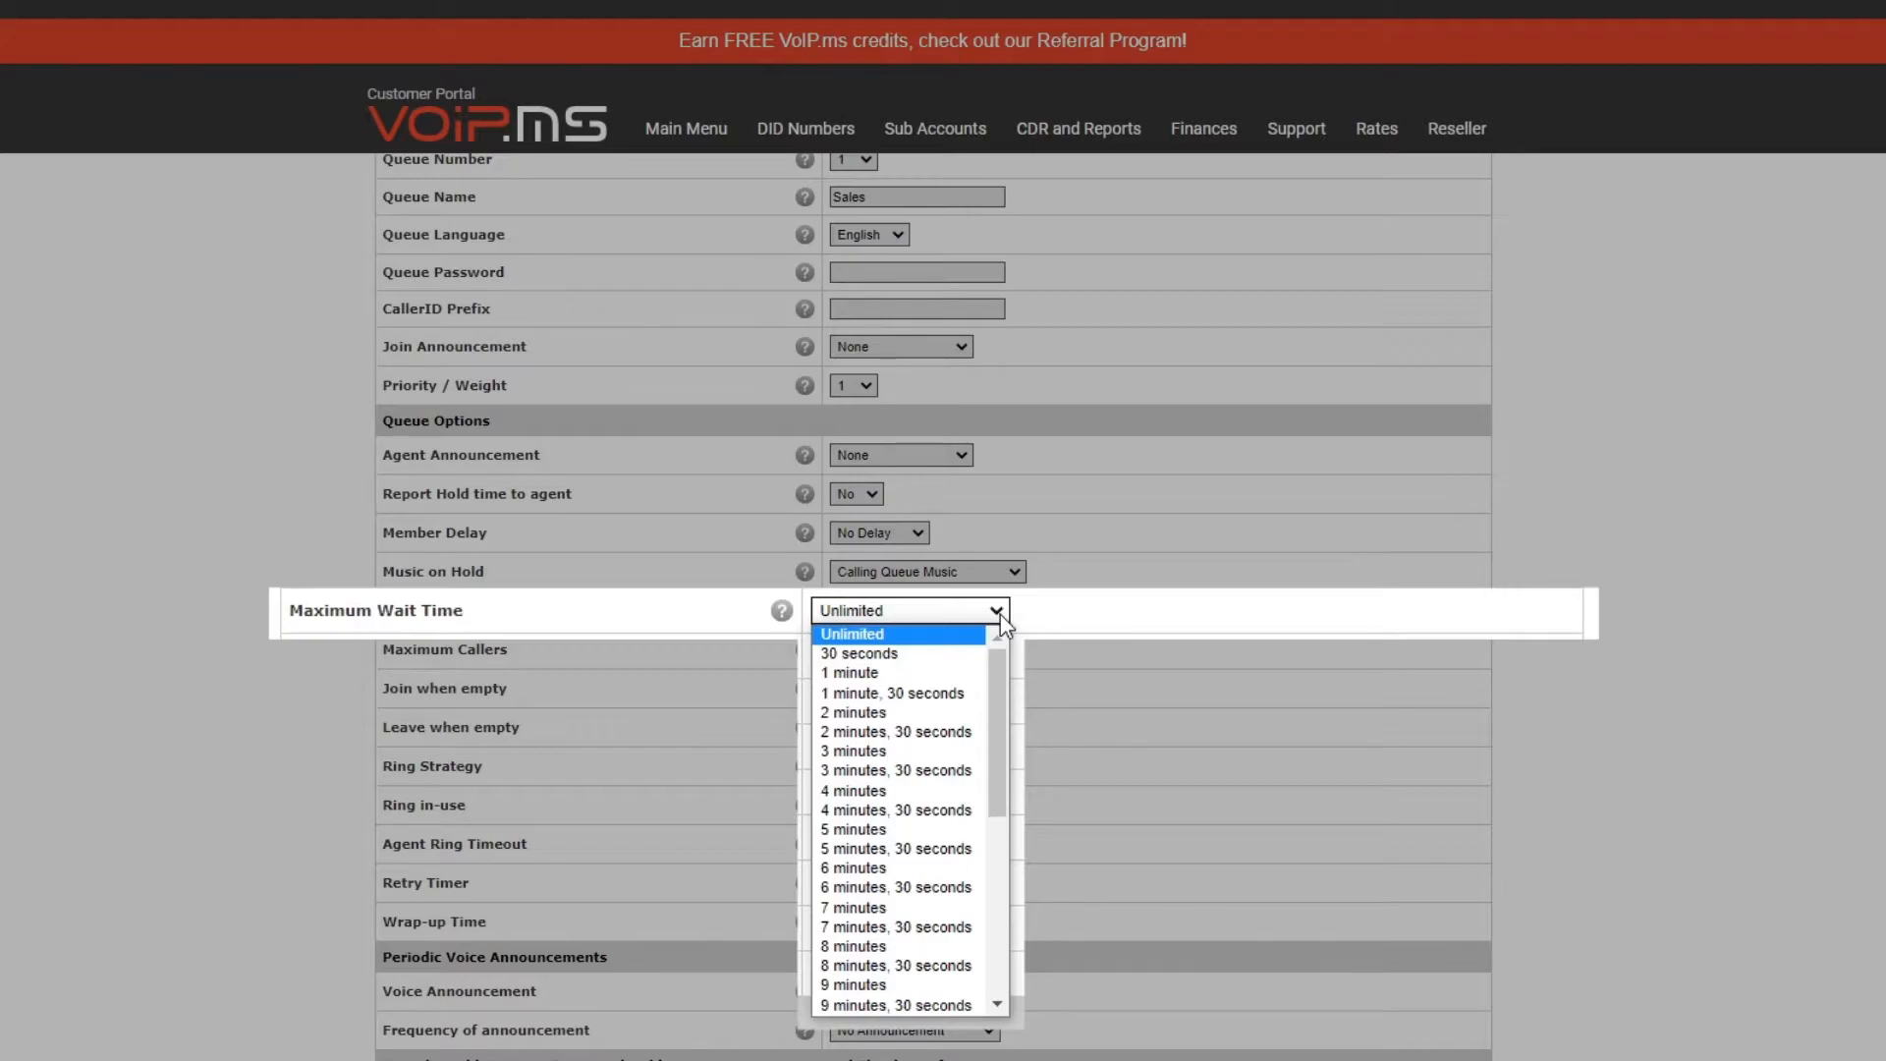
scroll(961, 717, "down", 7)
left_click(952, 811)
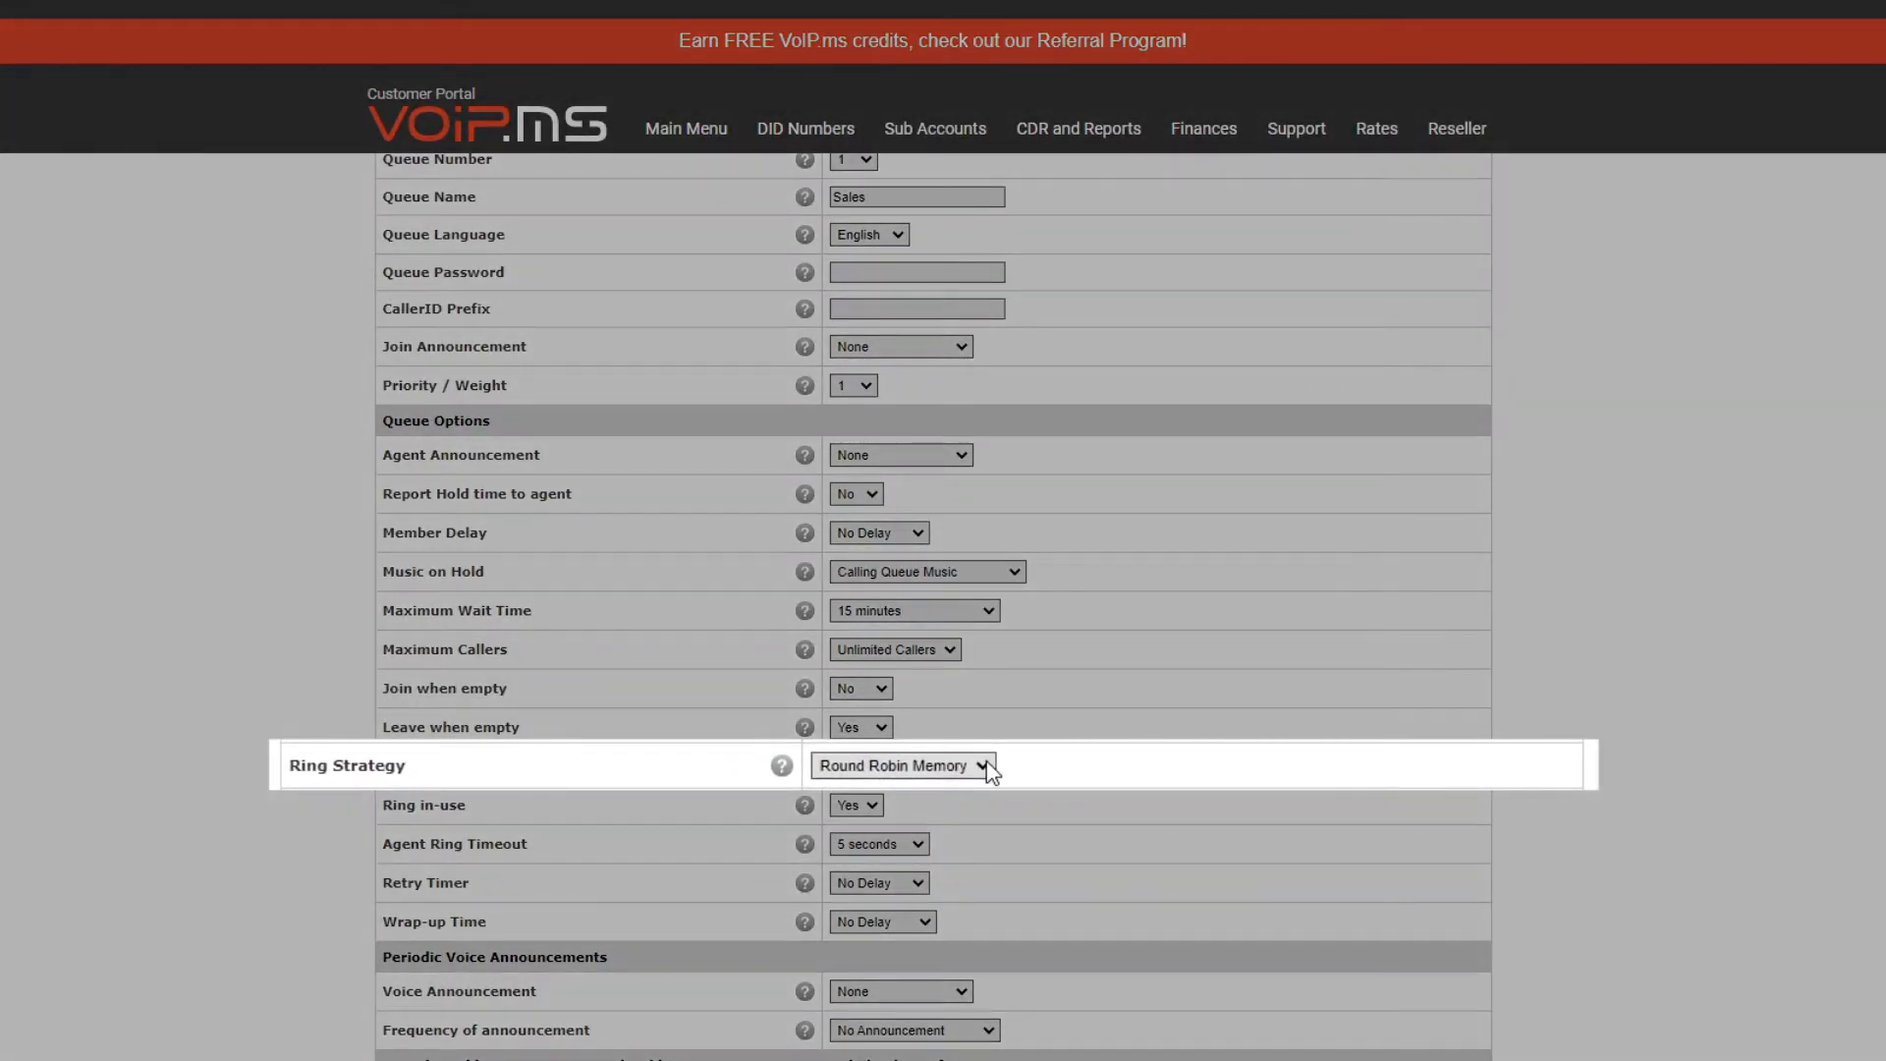
left_click(981, 765)
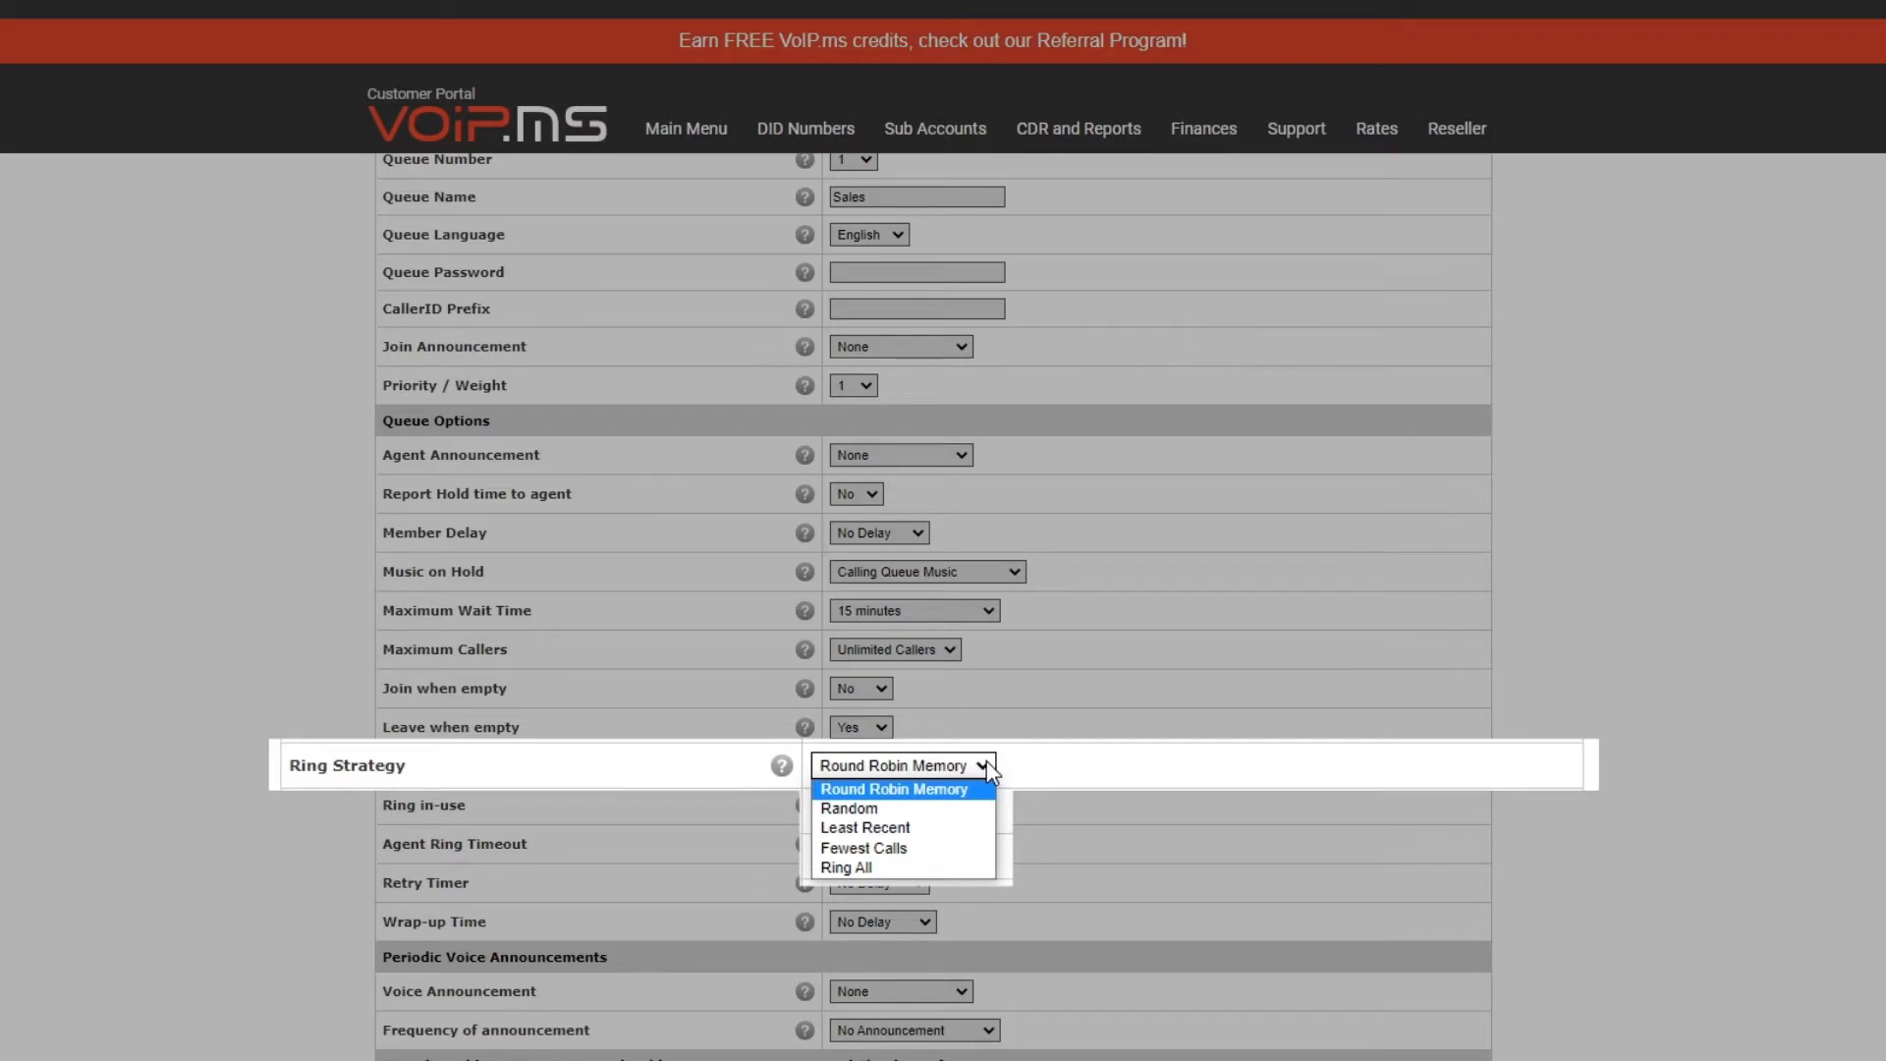
left_click(963, 826)
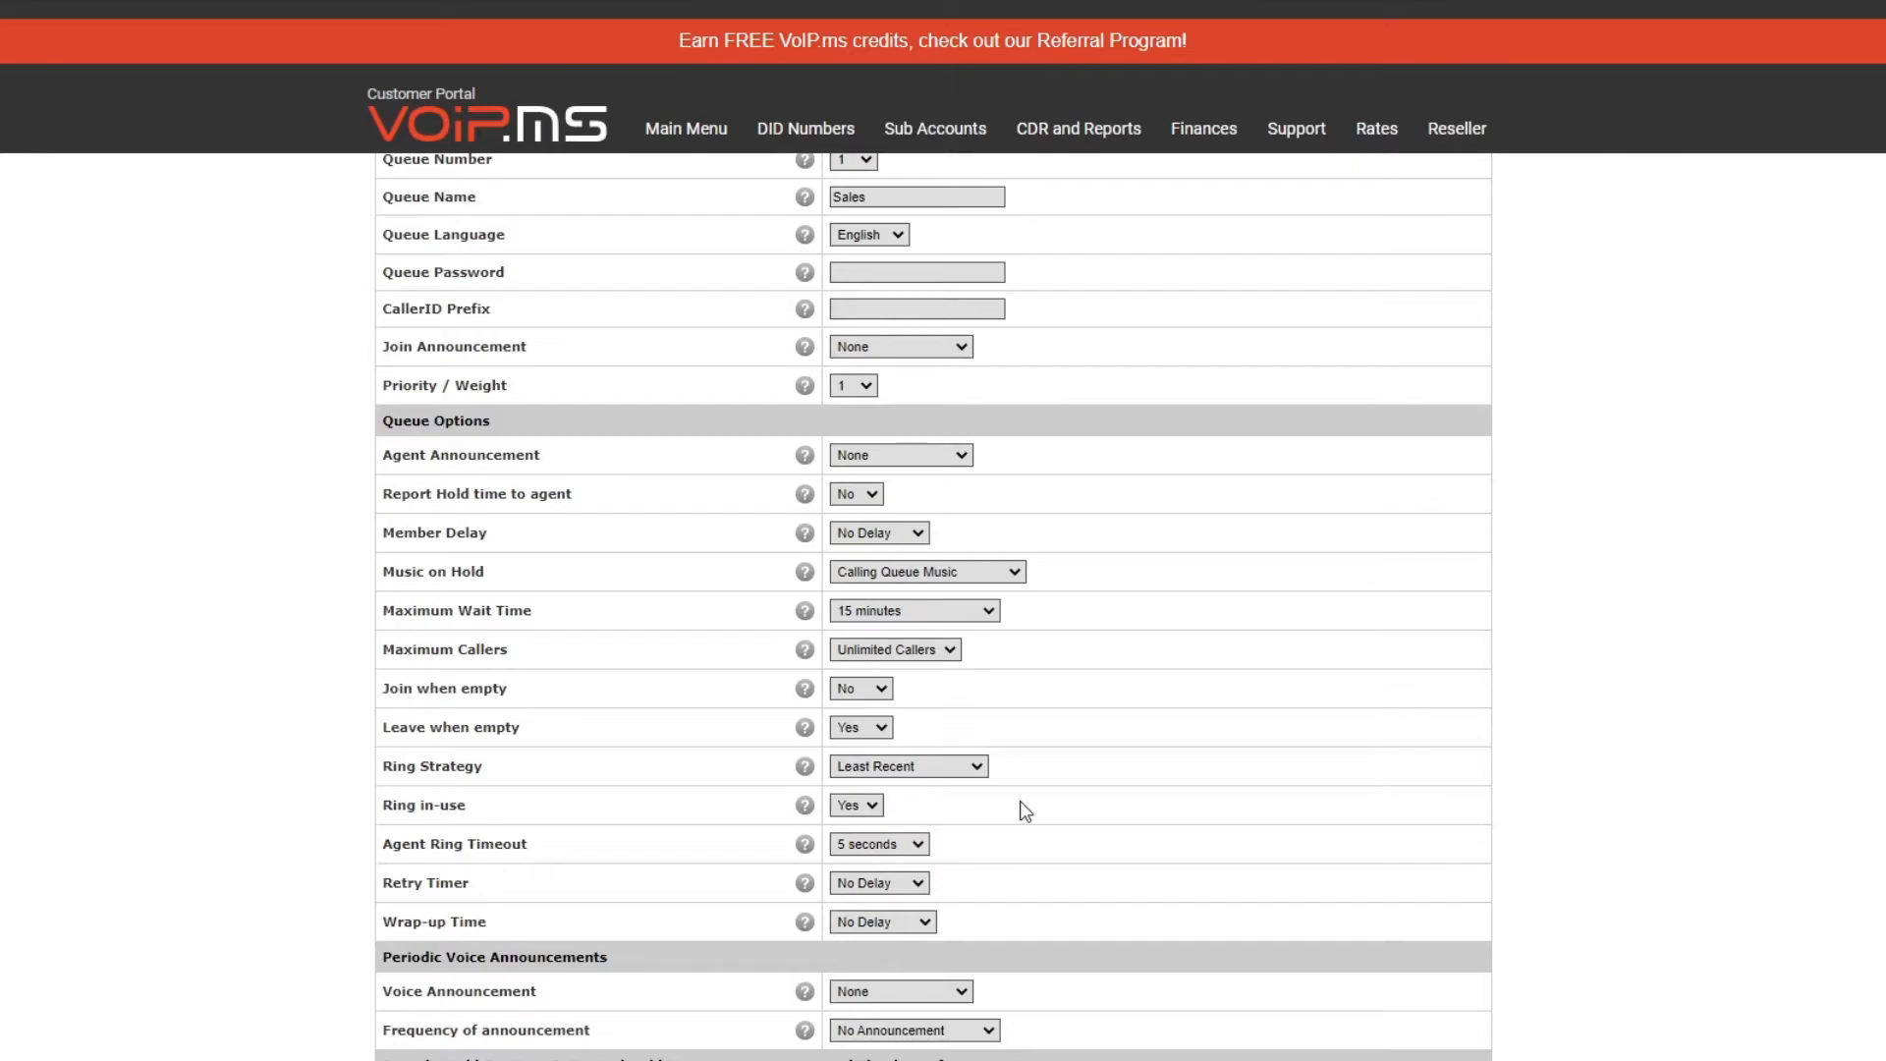
Set the TIMEOUT, FULL and JOINEMPTY fail over destinations to the voicemail 1 - Sales Voicemail
scroll(1025, 811, "down", 7)
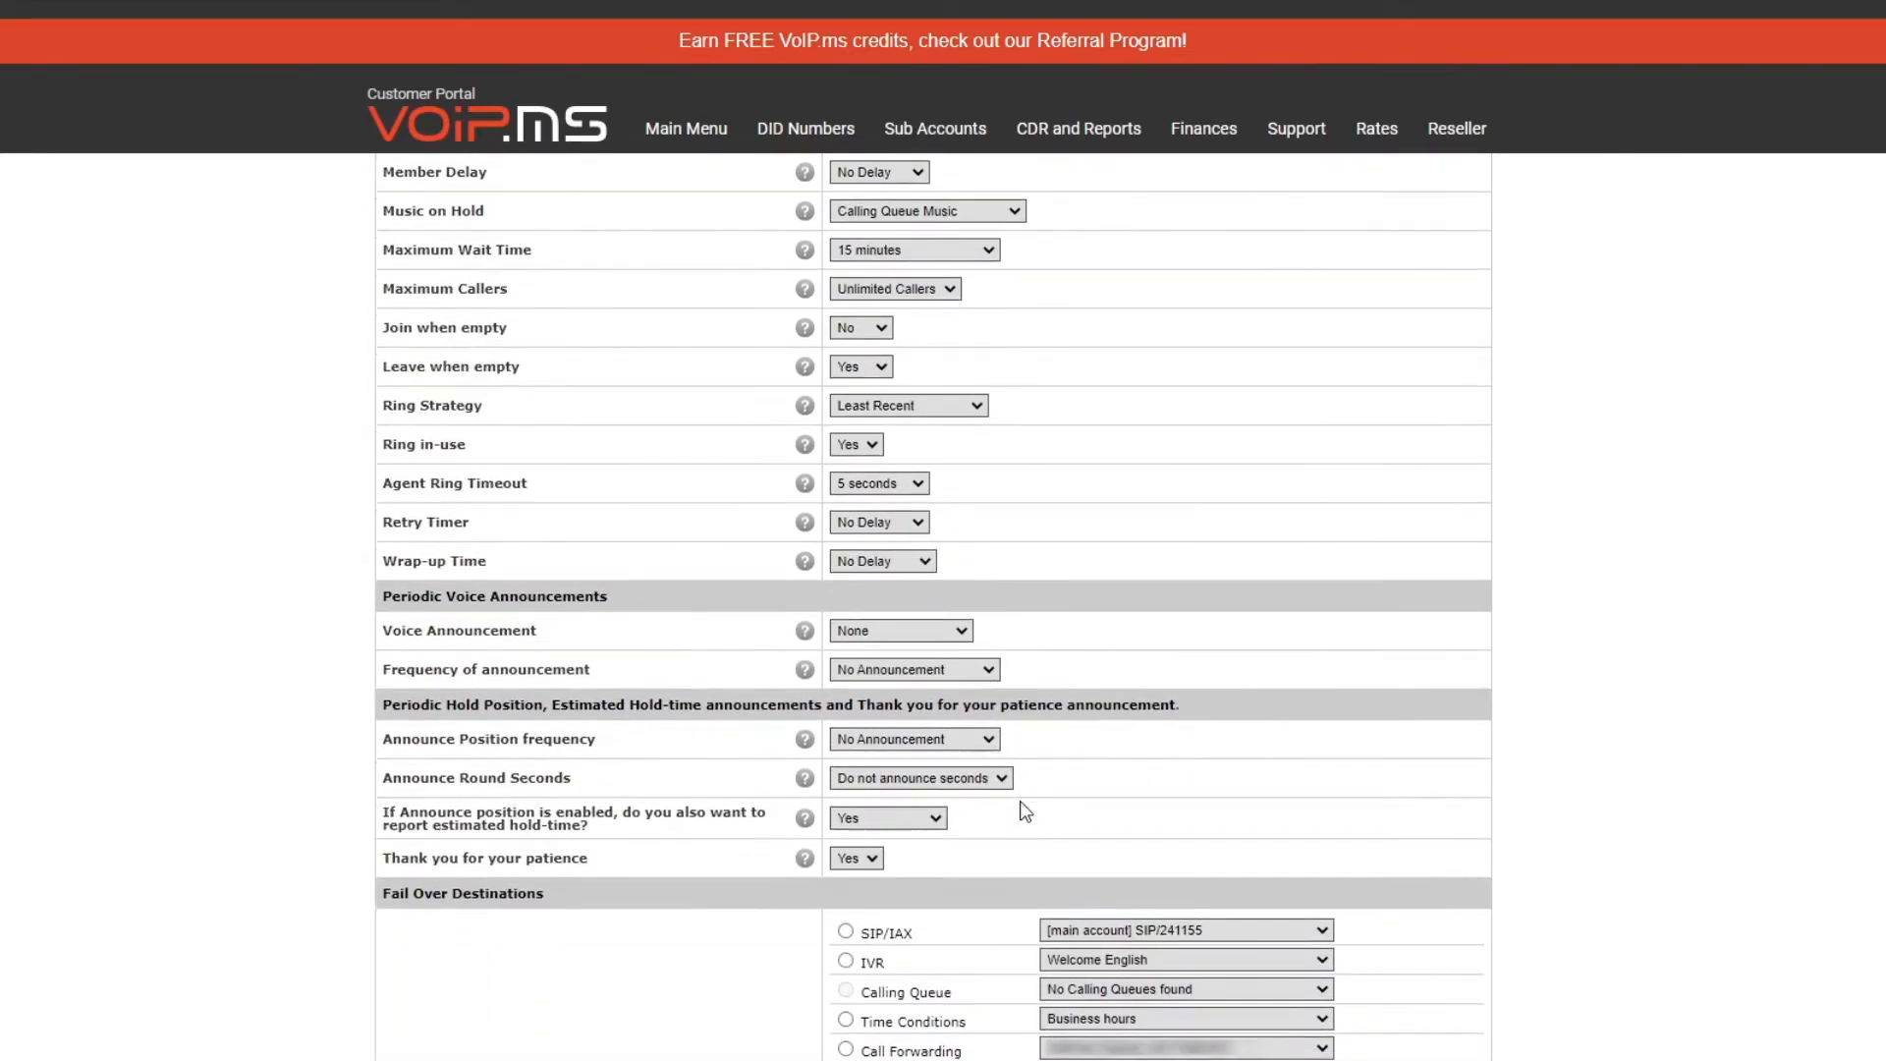
scroll(1025, 811, "down", 1)
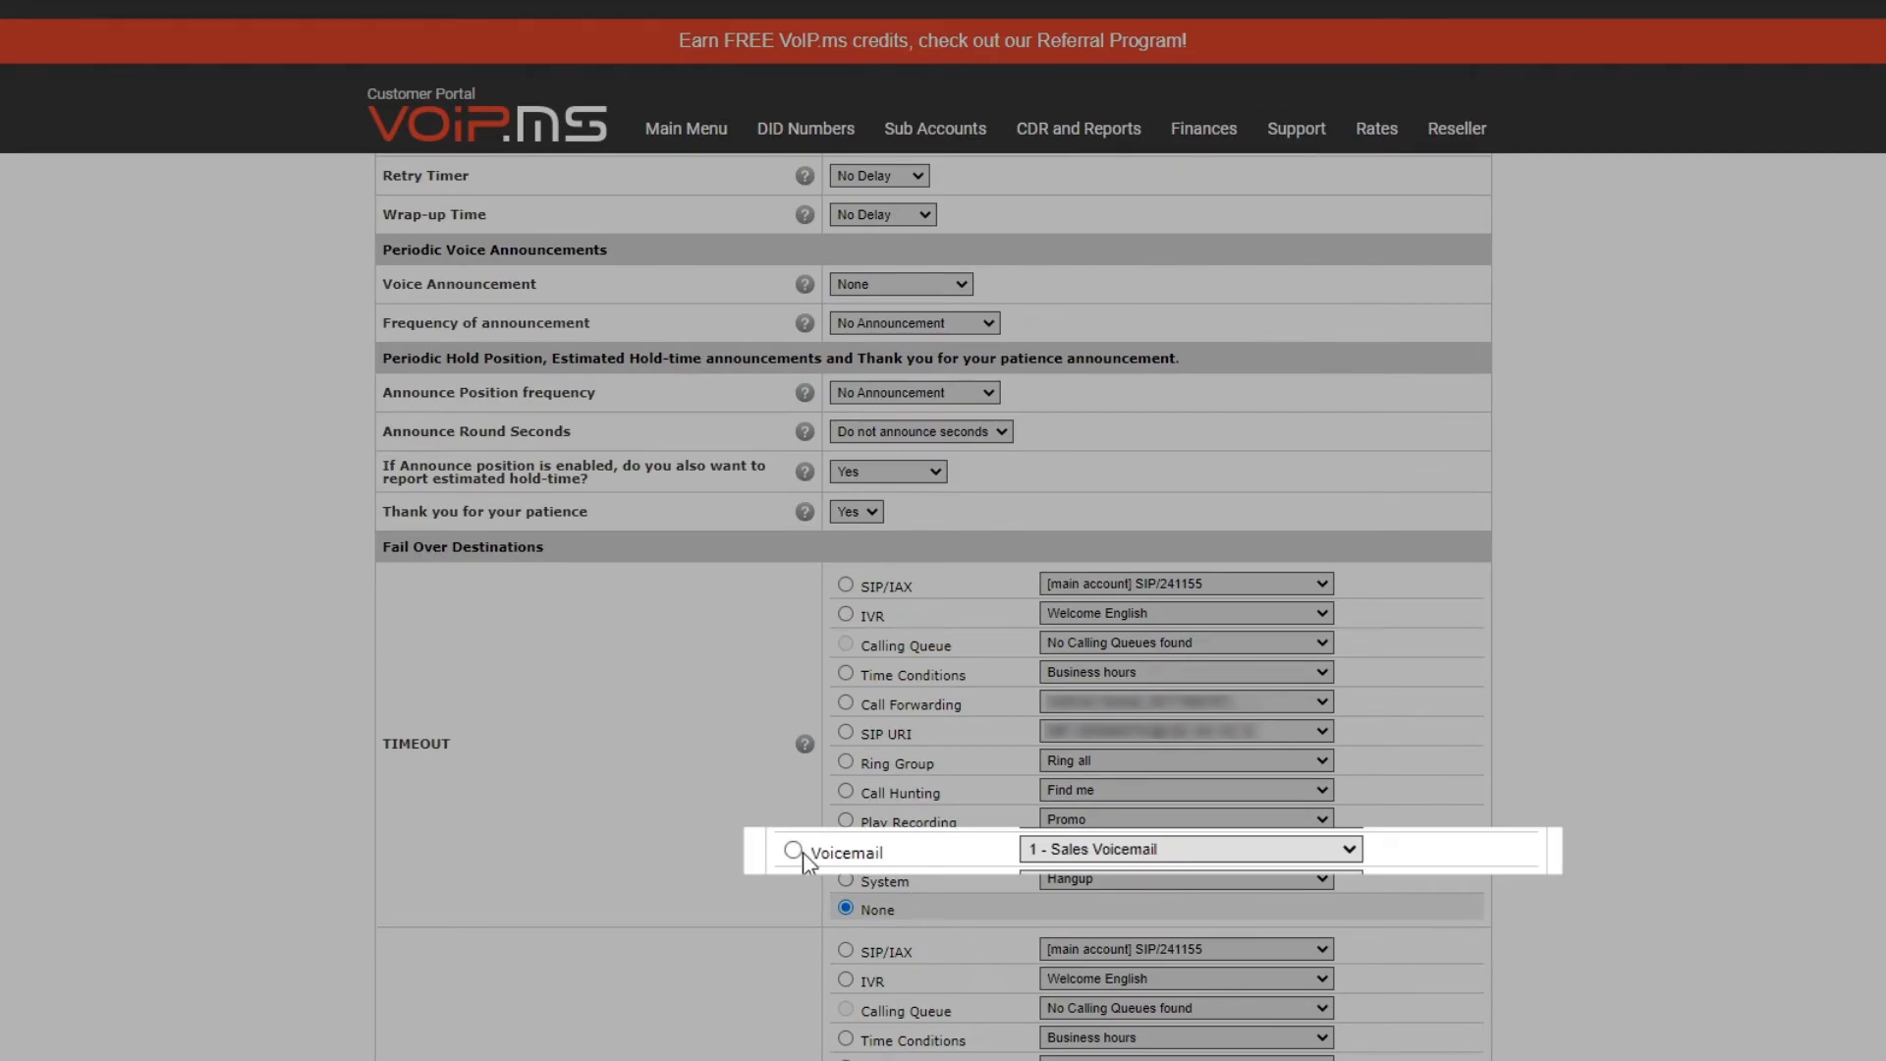
left_click(804, 852)
scroll(844, 865, "down", 3)
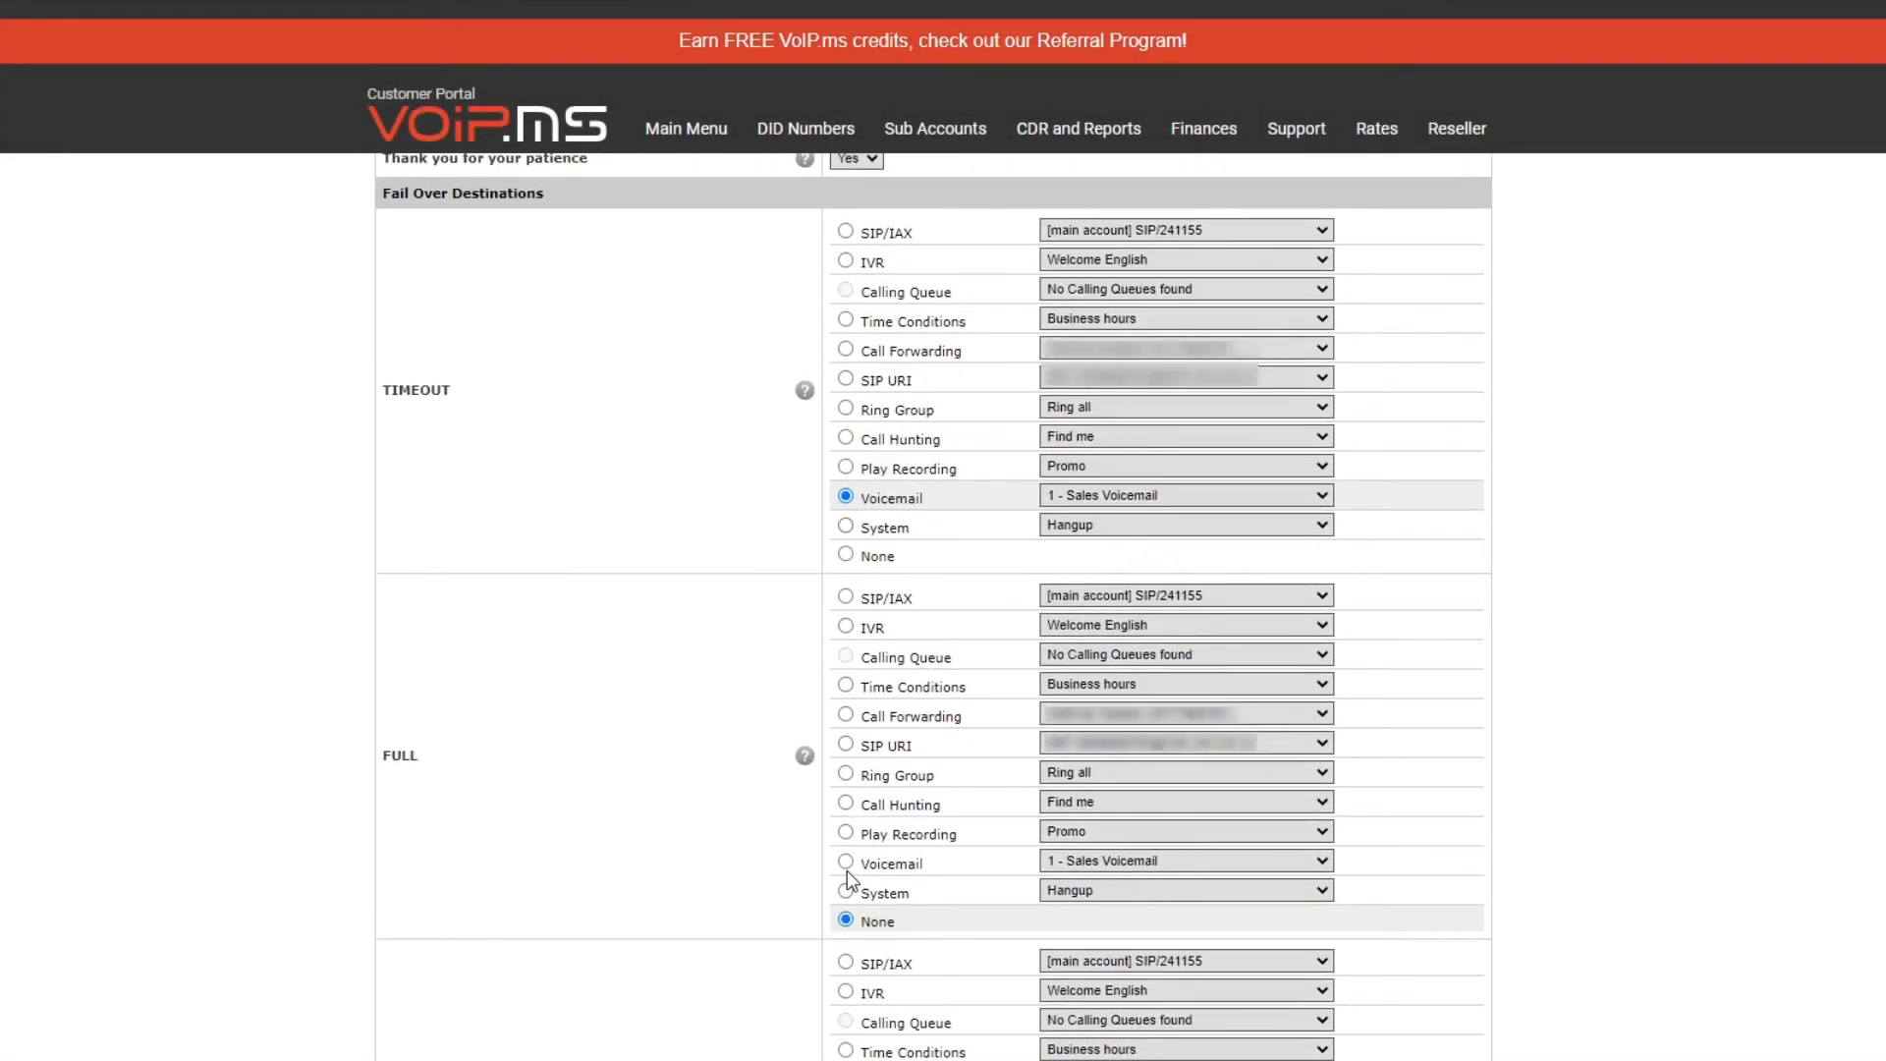
left_click(847, 864)
scroll(847, 870, "down", 3)
left_click(846, 874)
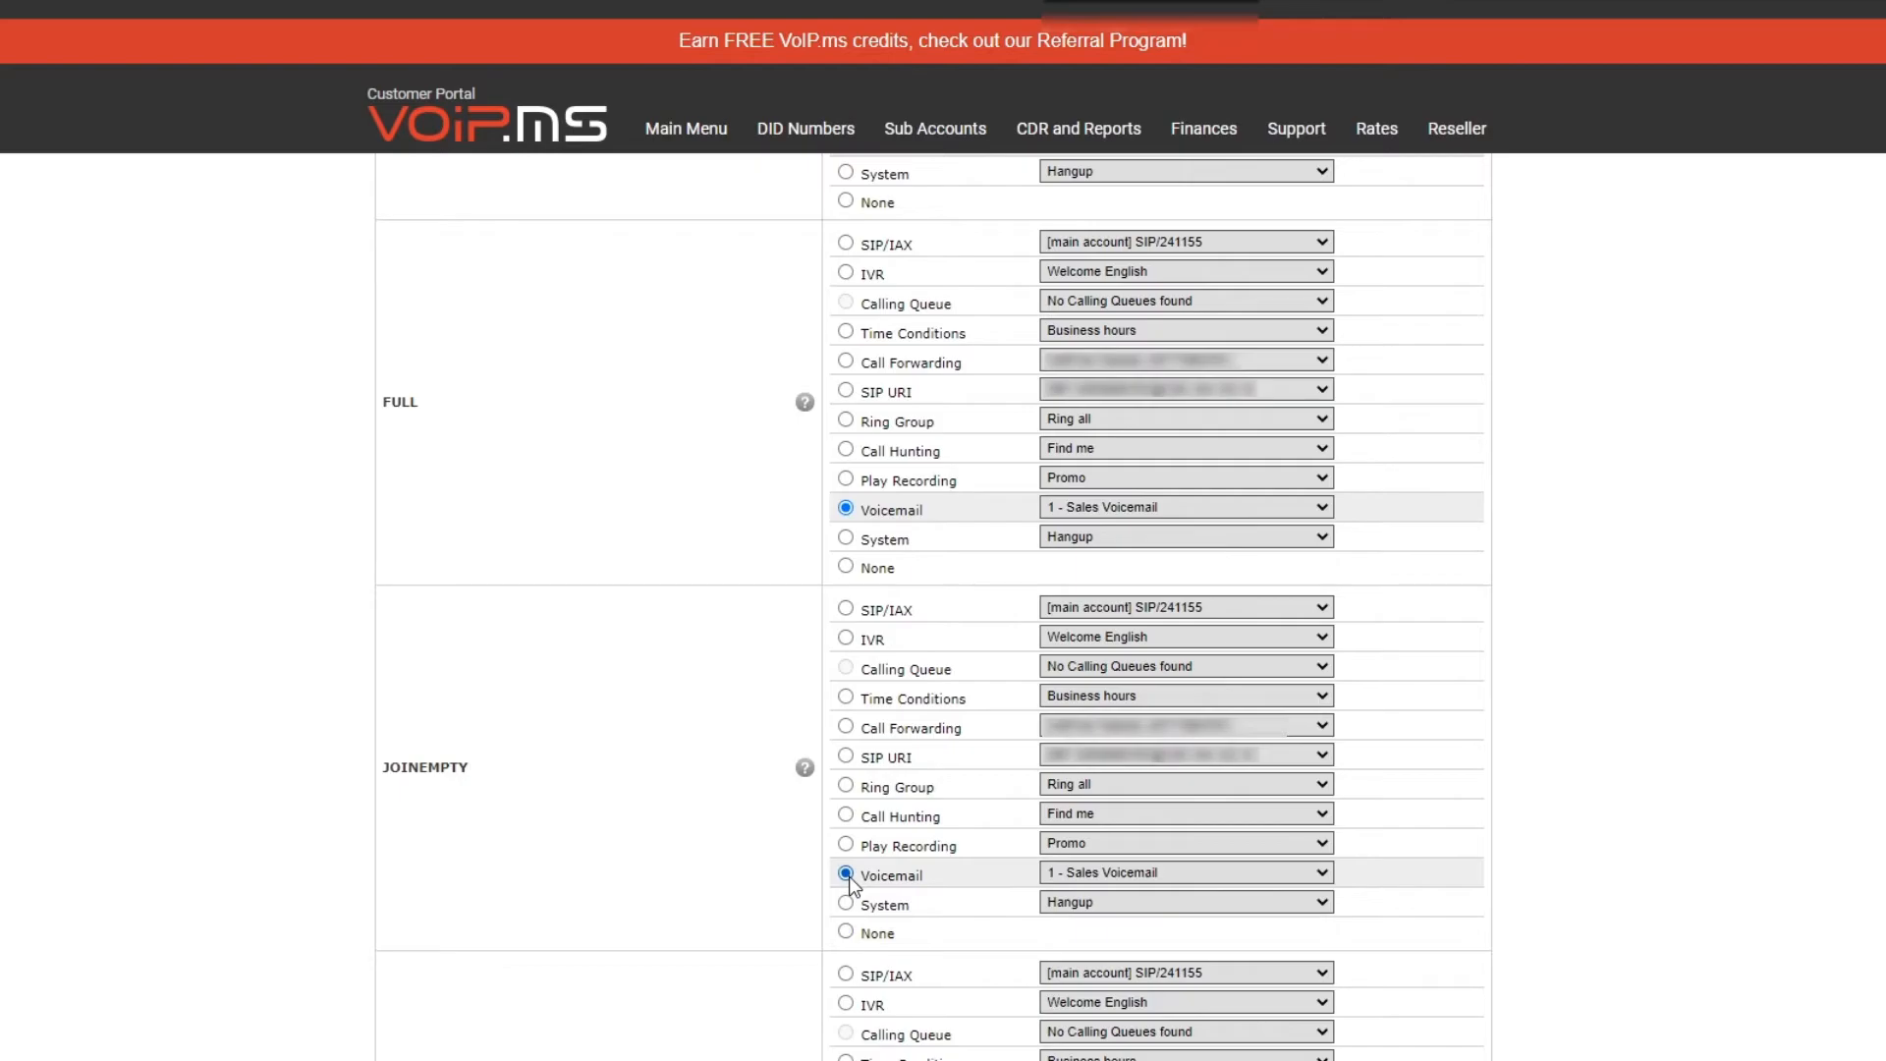
Set the LEAVEEMPTY, JOINUNAVAIL and LEAVEUNAVAIL fail over destinations to the voicemail 1 - Sales Voicemail and save the queue
scroll(849, 878, "down", 3)
left_click(847, 884)
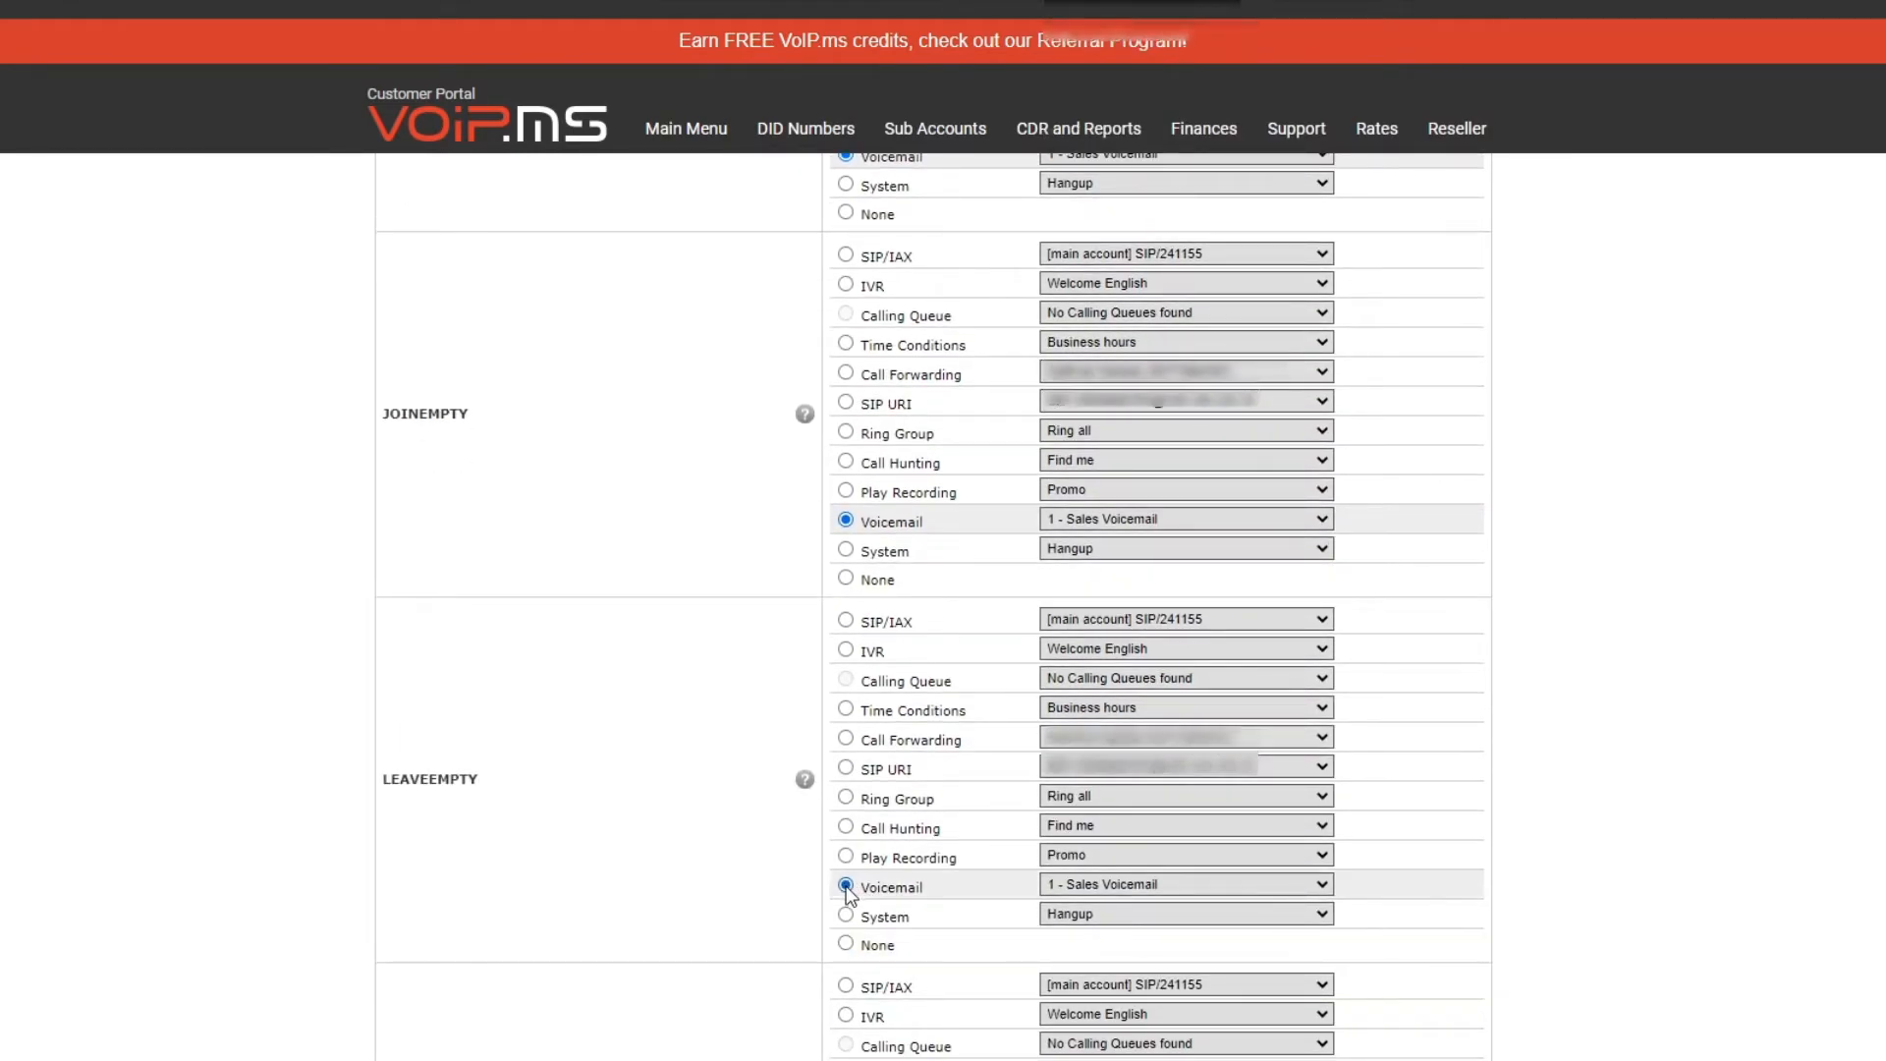
scroll(848, 887, "down", 3)
left_click(846, 1015)
scroll(847, 1017, "down", 4)
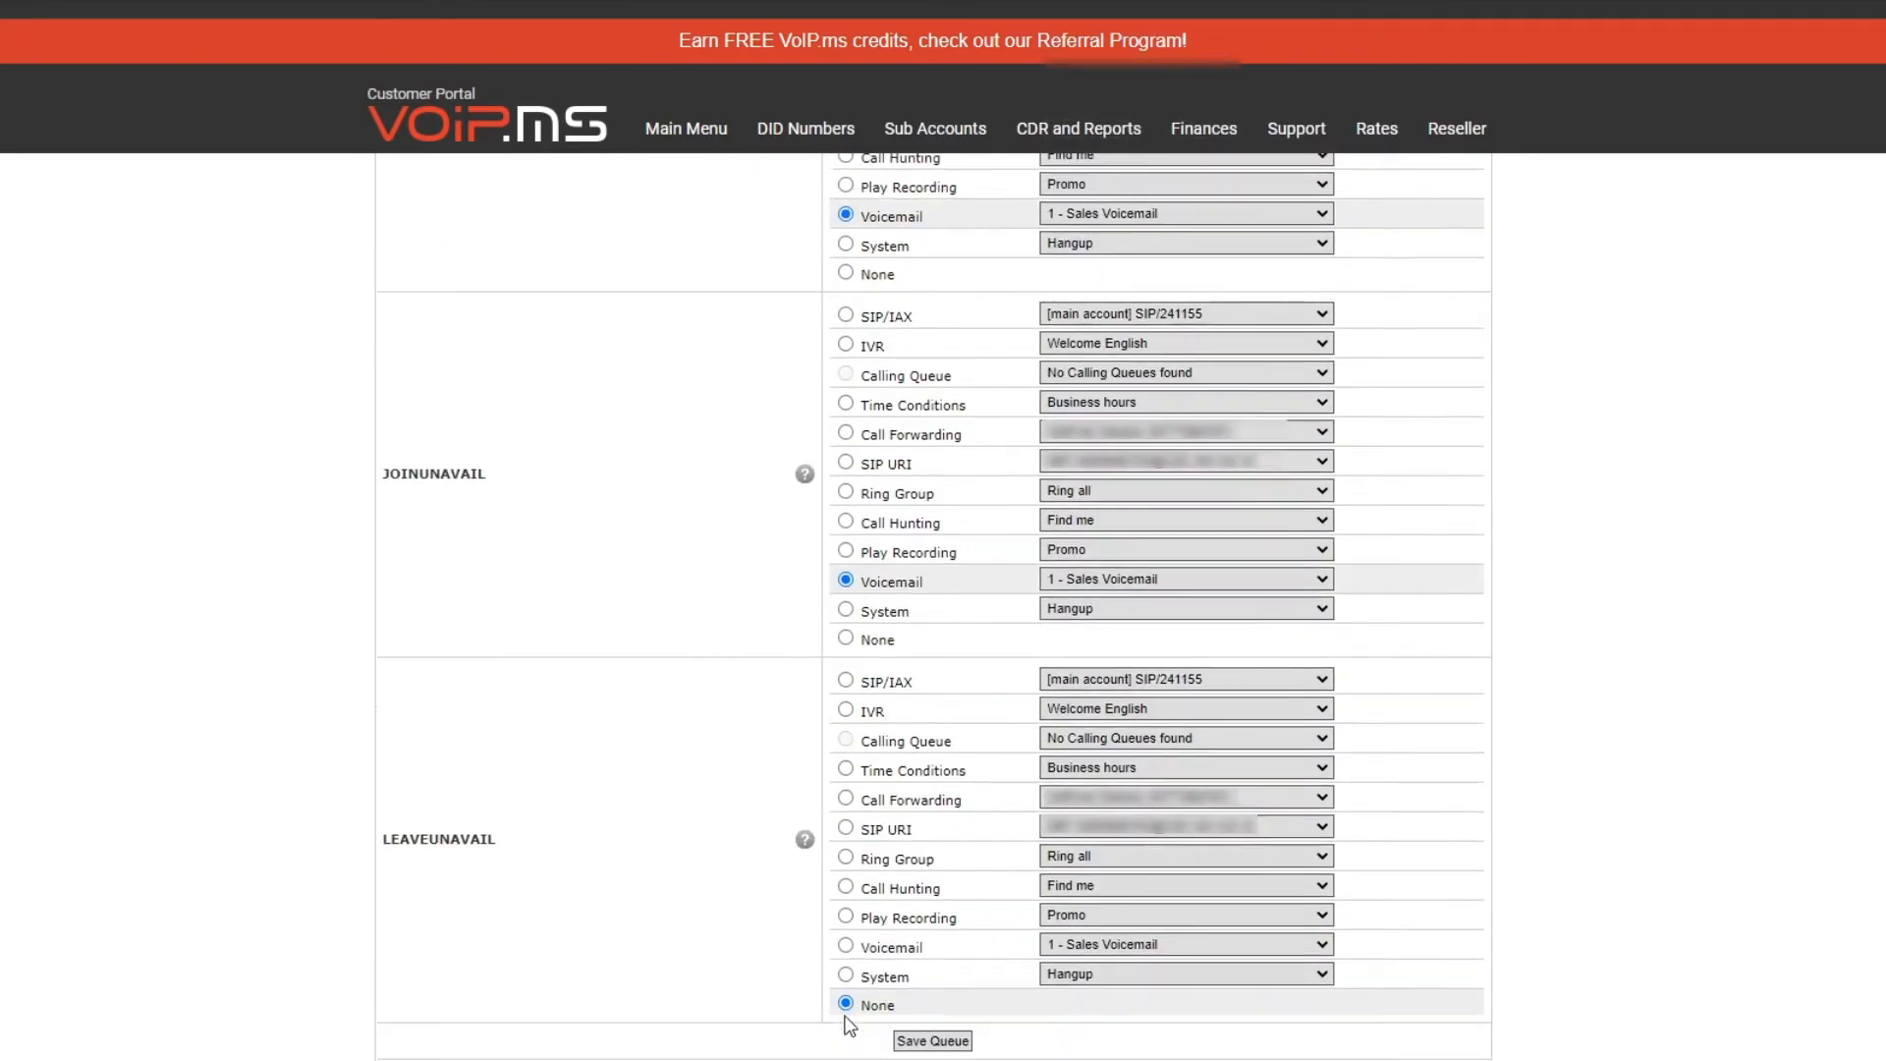
left_click(845, 907)
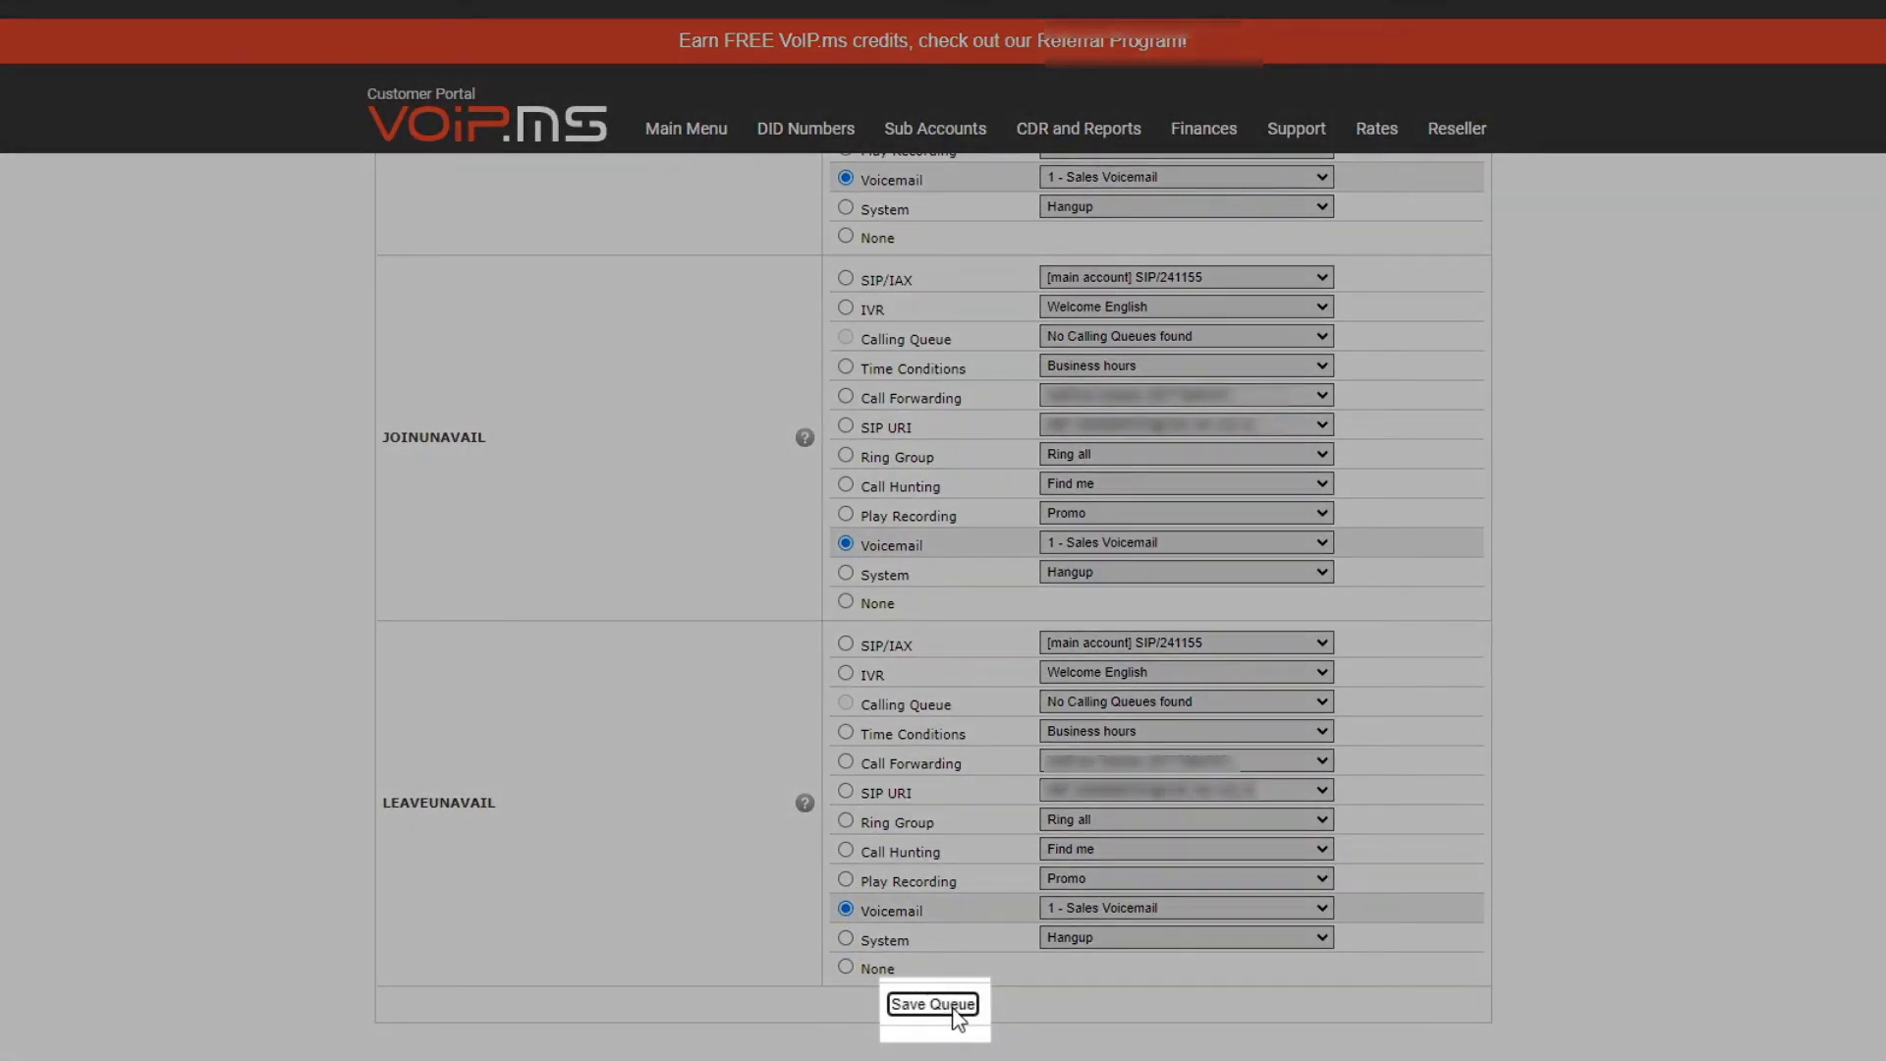
left_click(953, 1012)
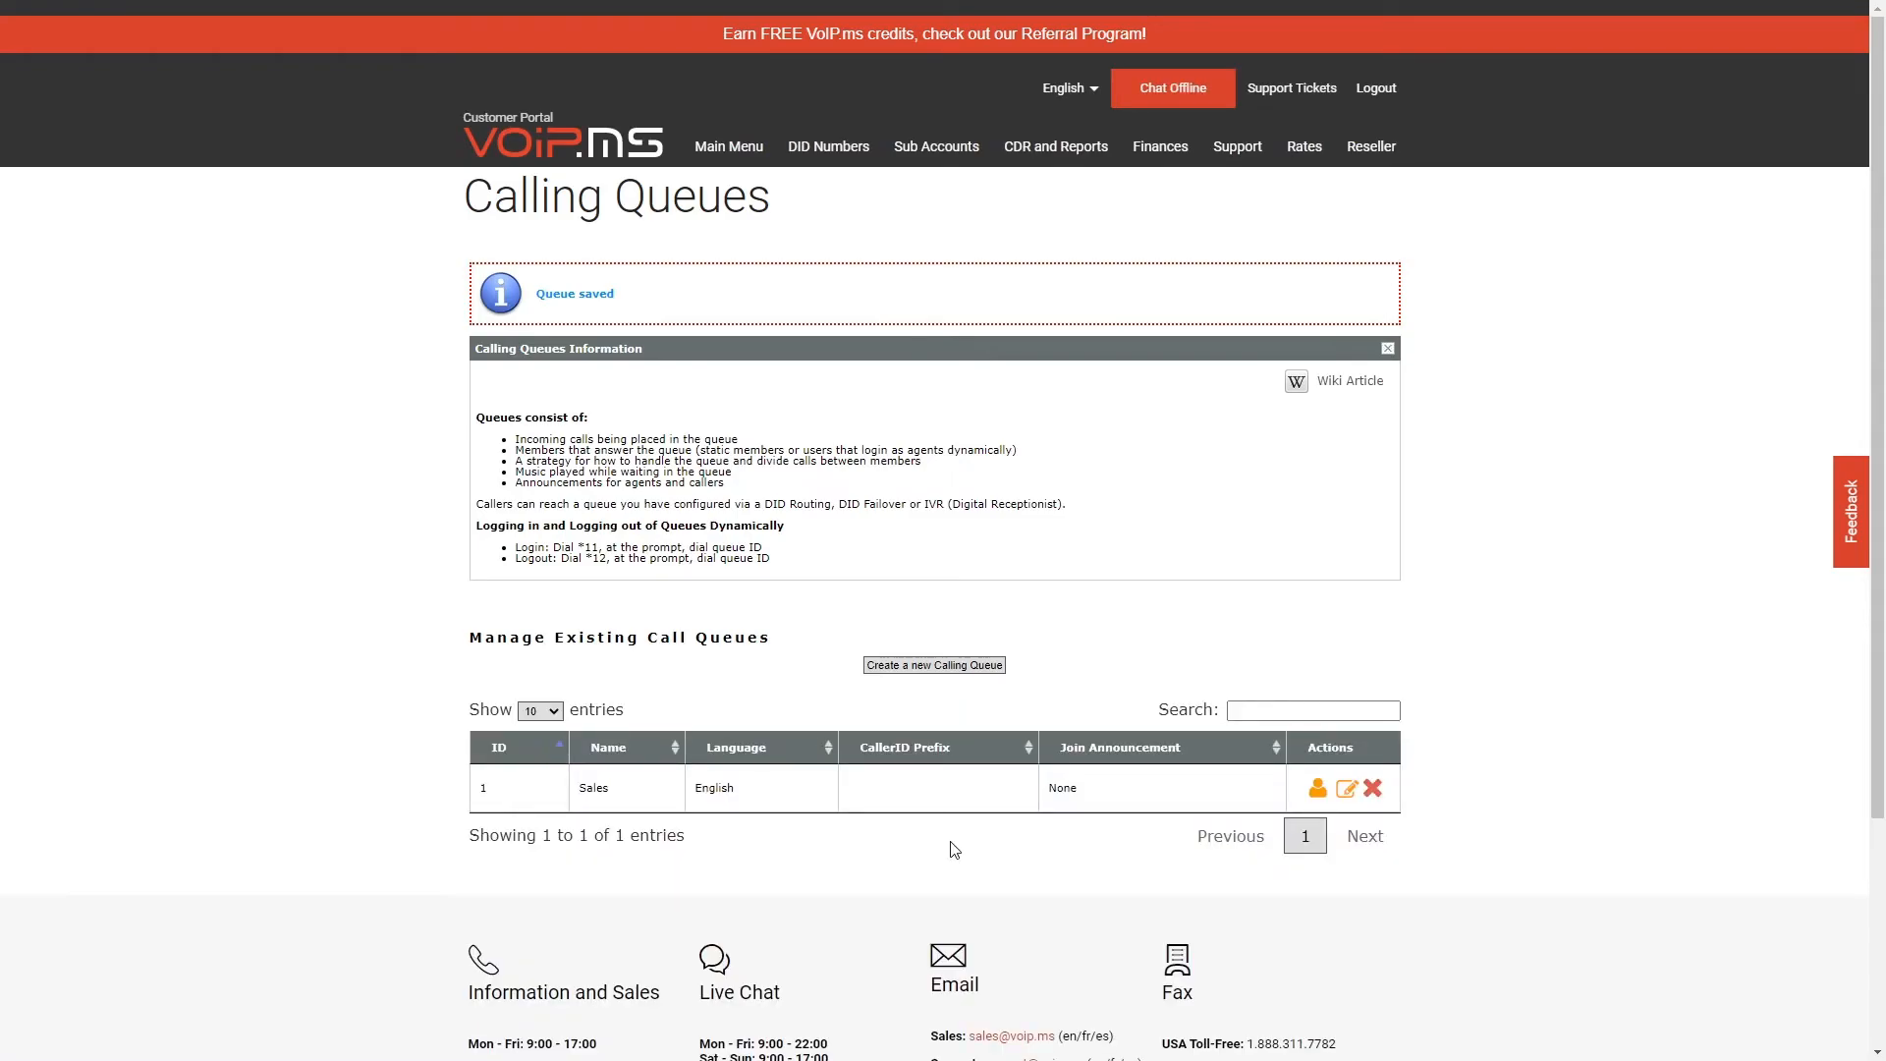
Open the Welcome Menu digital receptionist (IVR) for editing
mouse_move(855, 162)
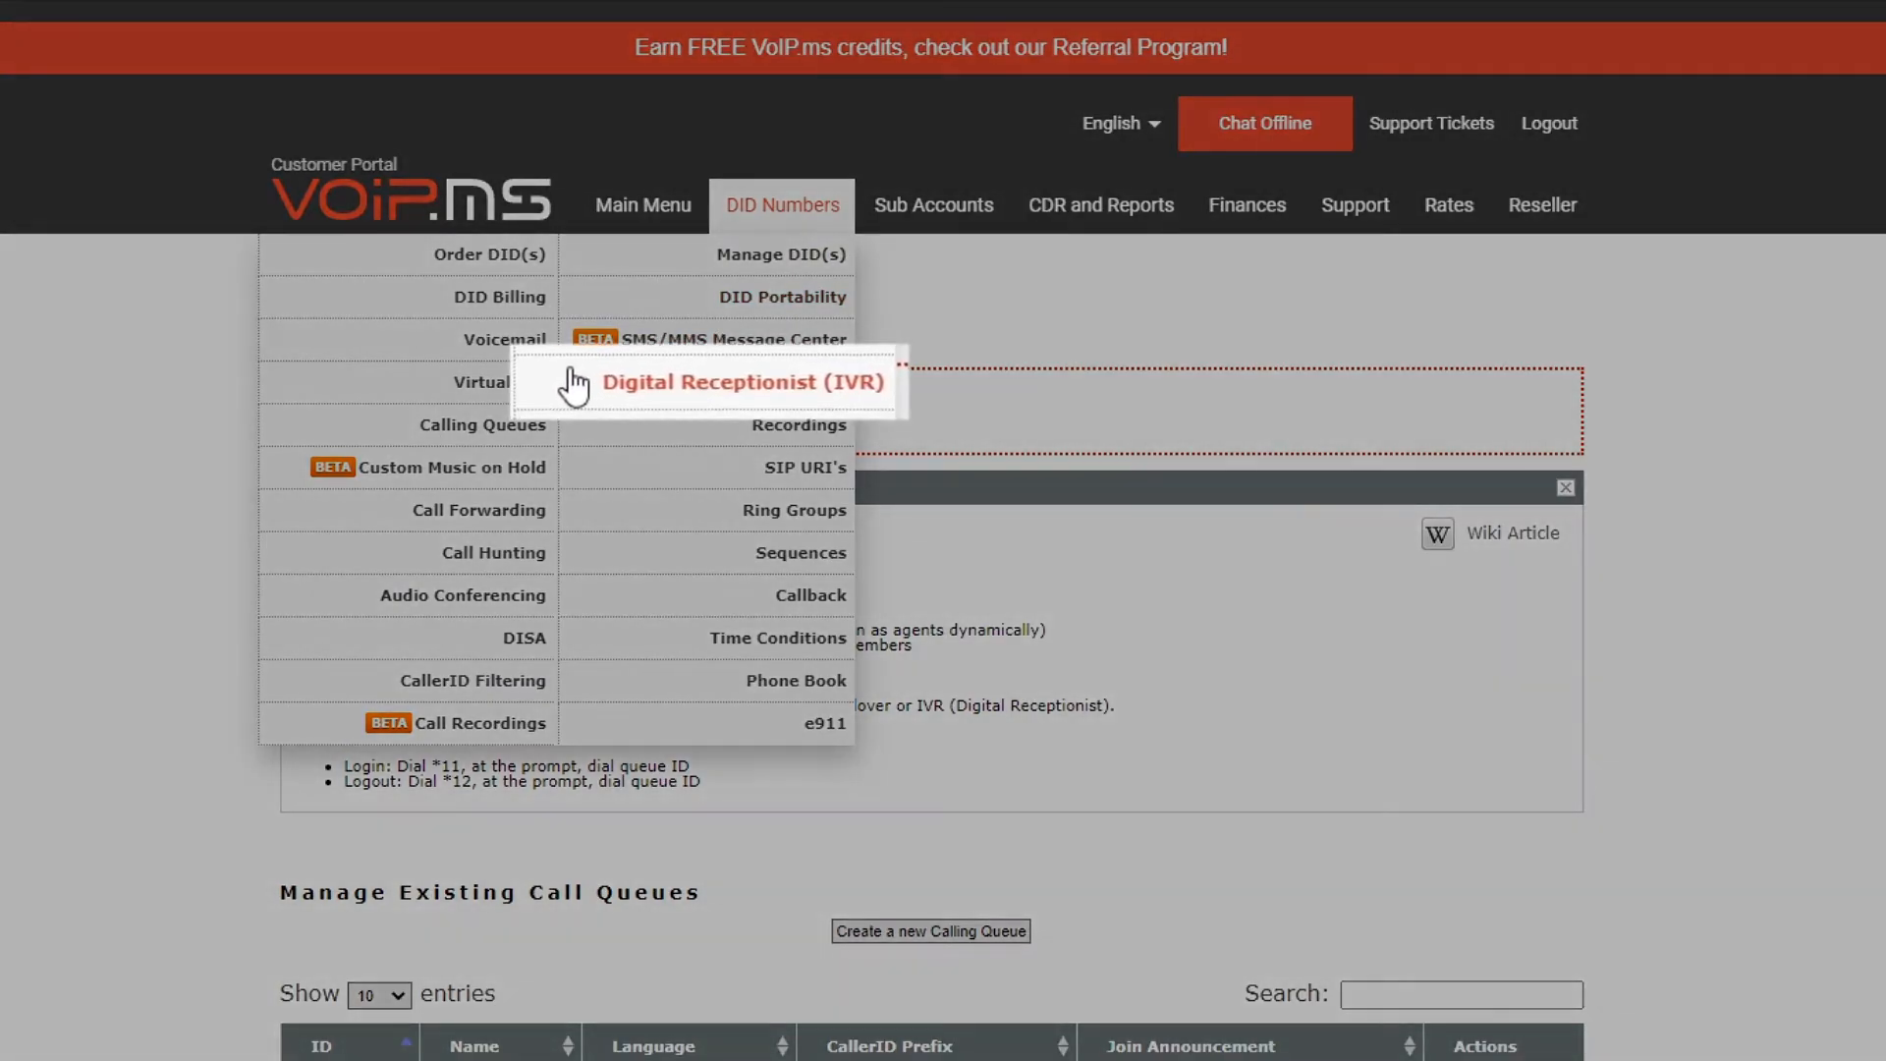
left_click(575, 383)
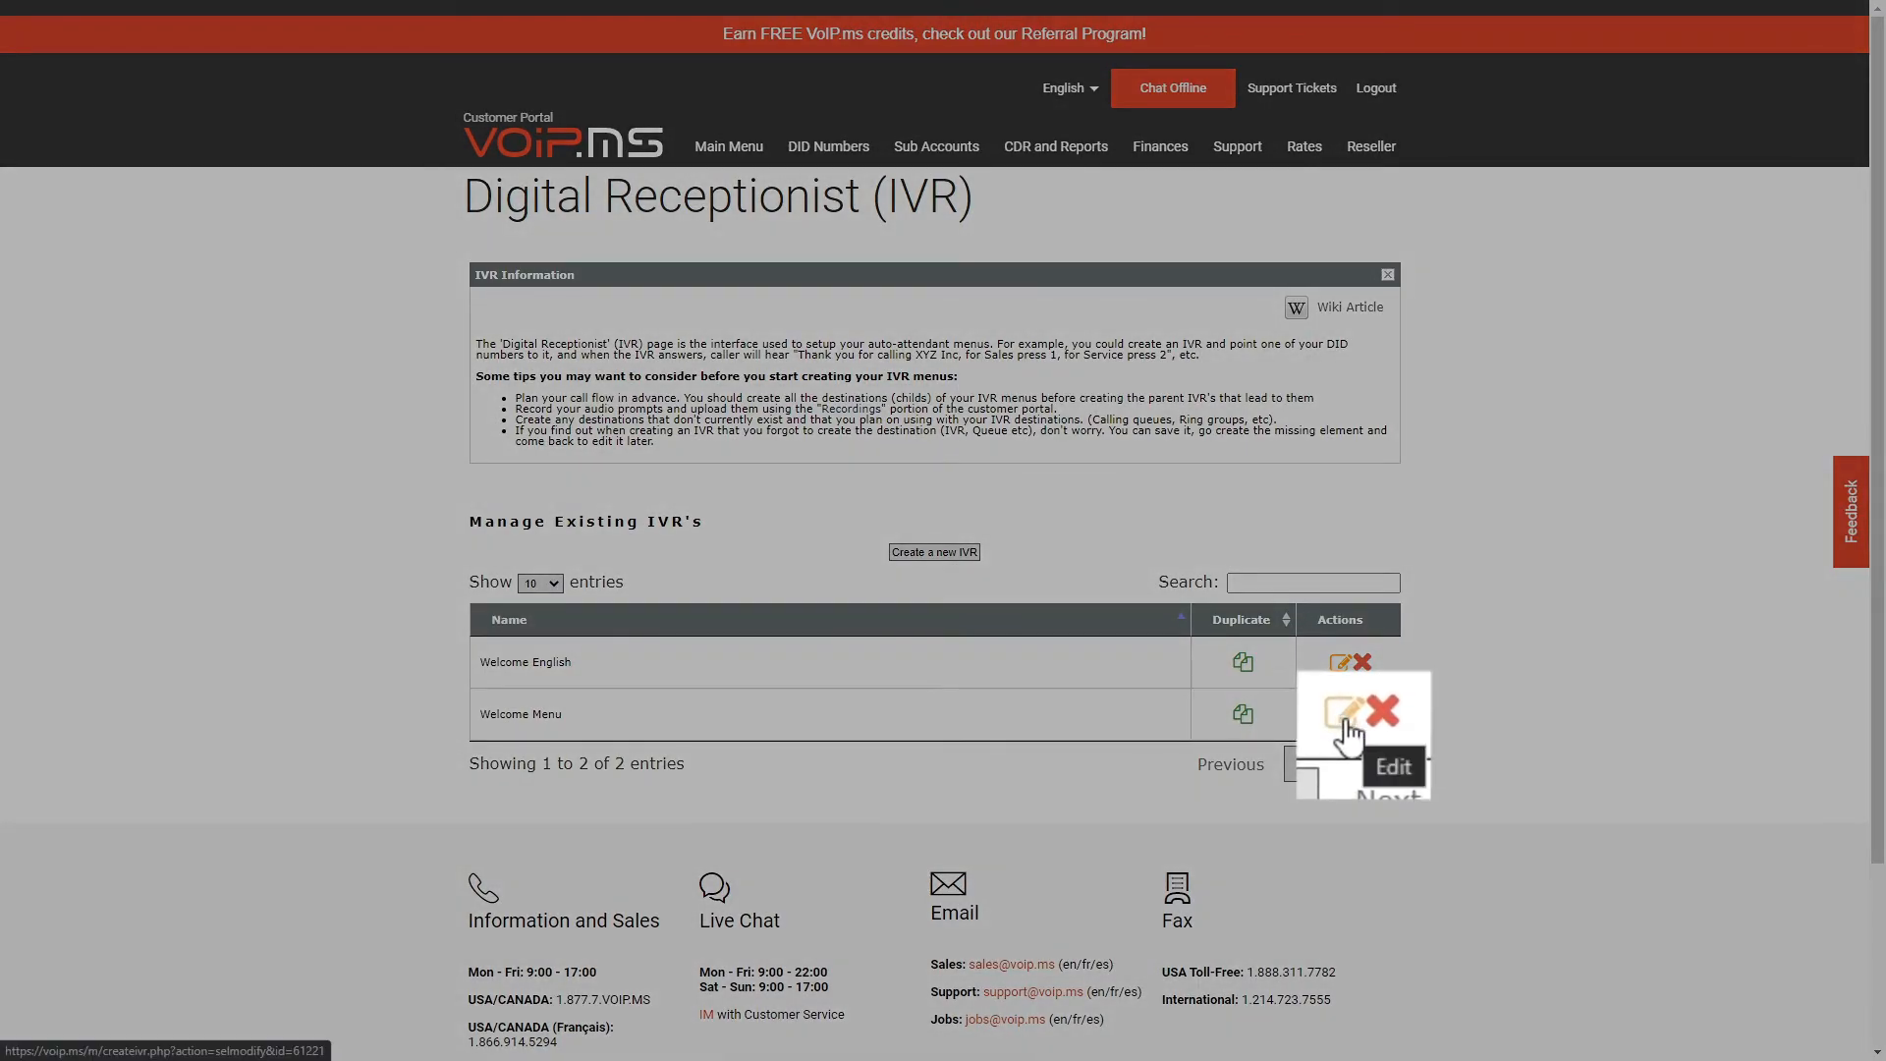
left_click(1342, 722)
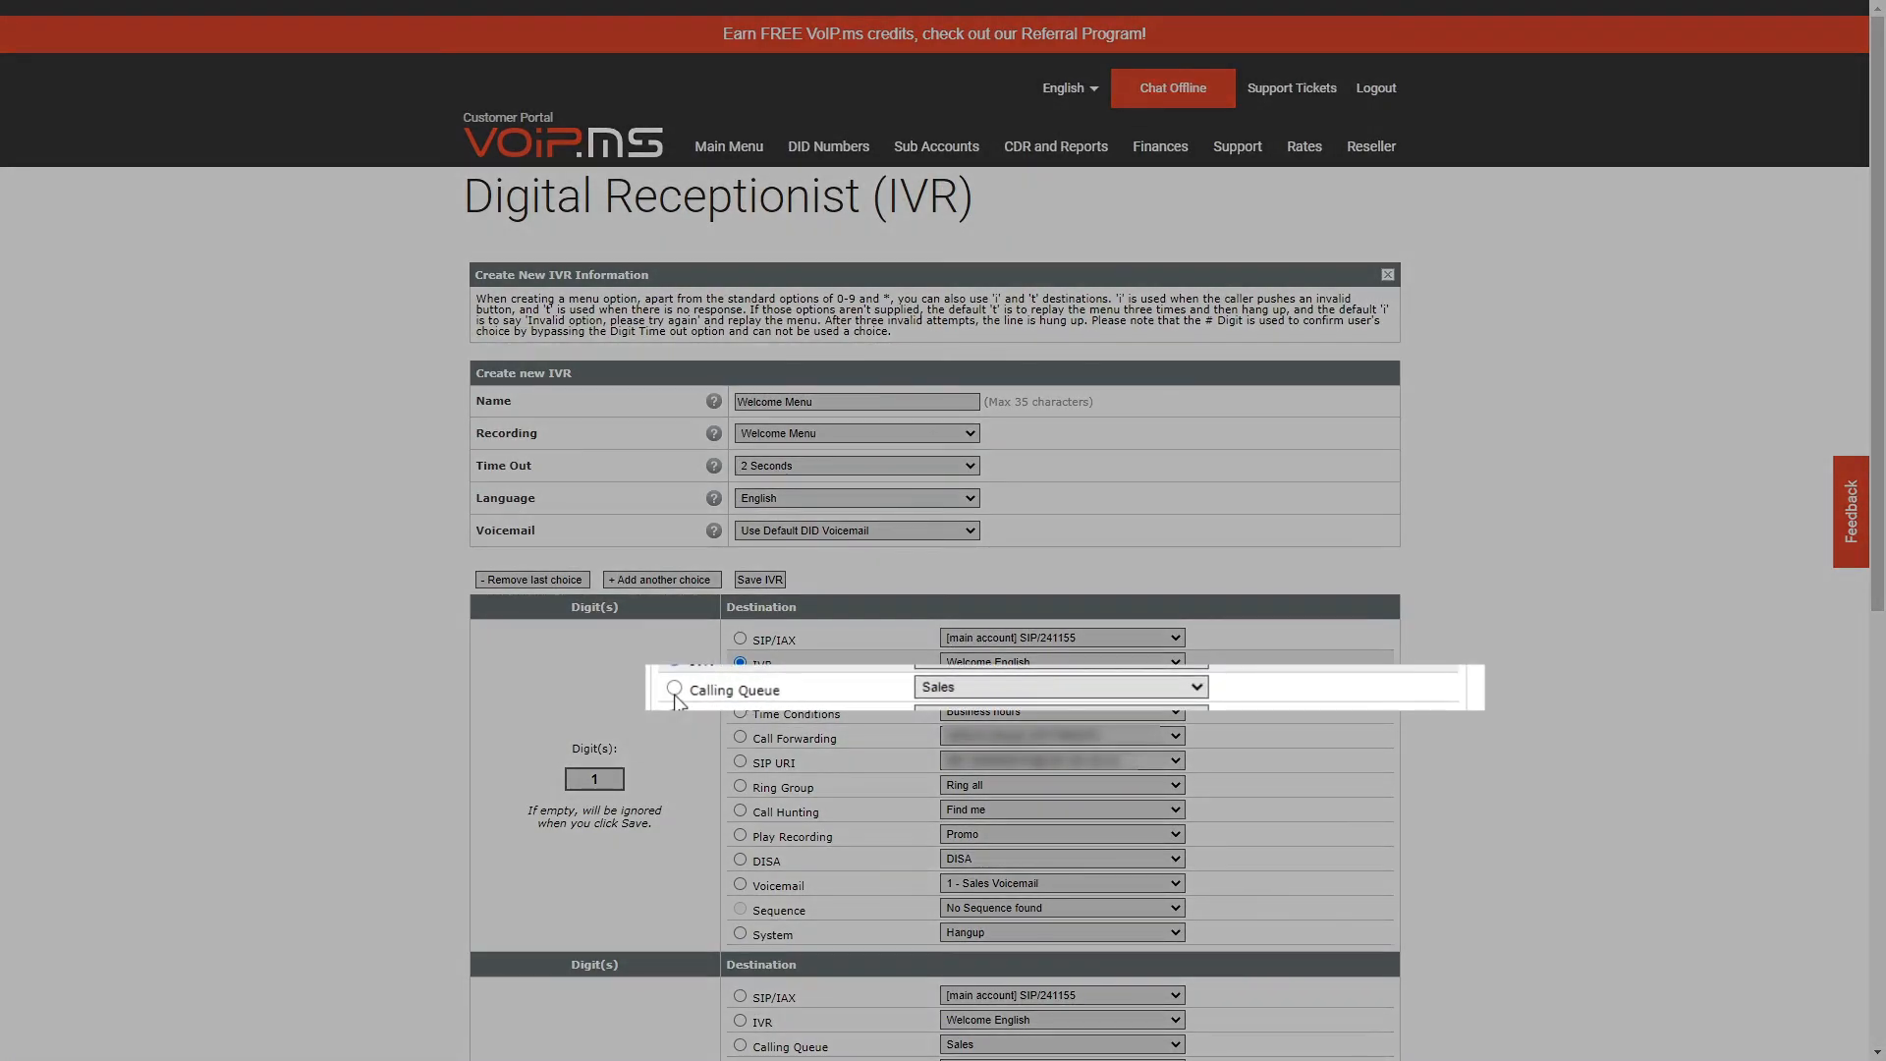
Route digit 1 of the Welcome Menu to the Sales calling queue and save the IVR
left_click(740, 688)
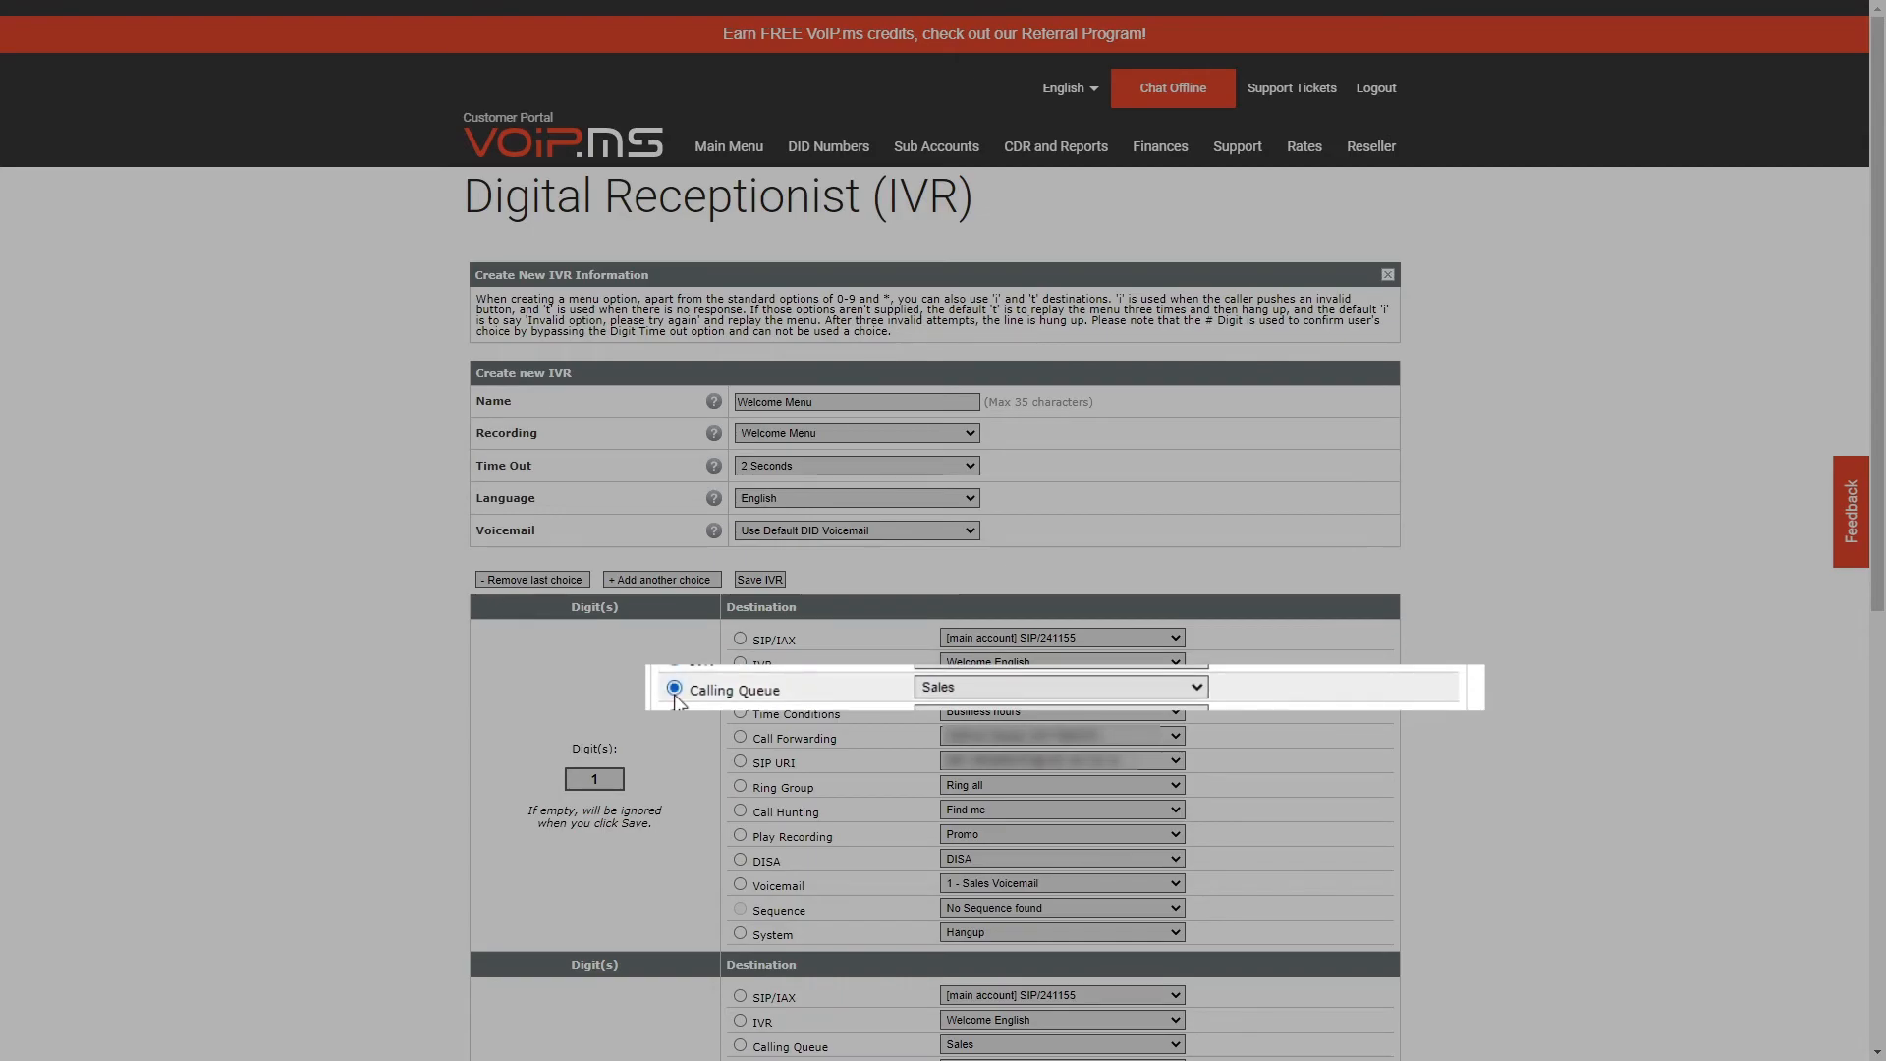
left_click(959, 688)
left_click(968, 708)
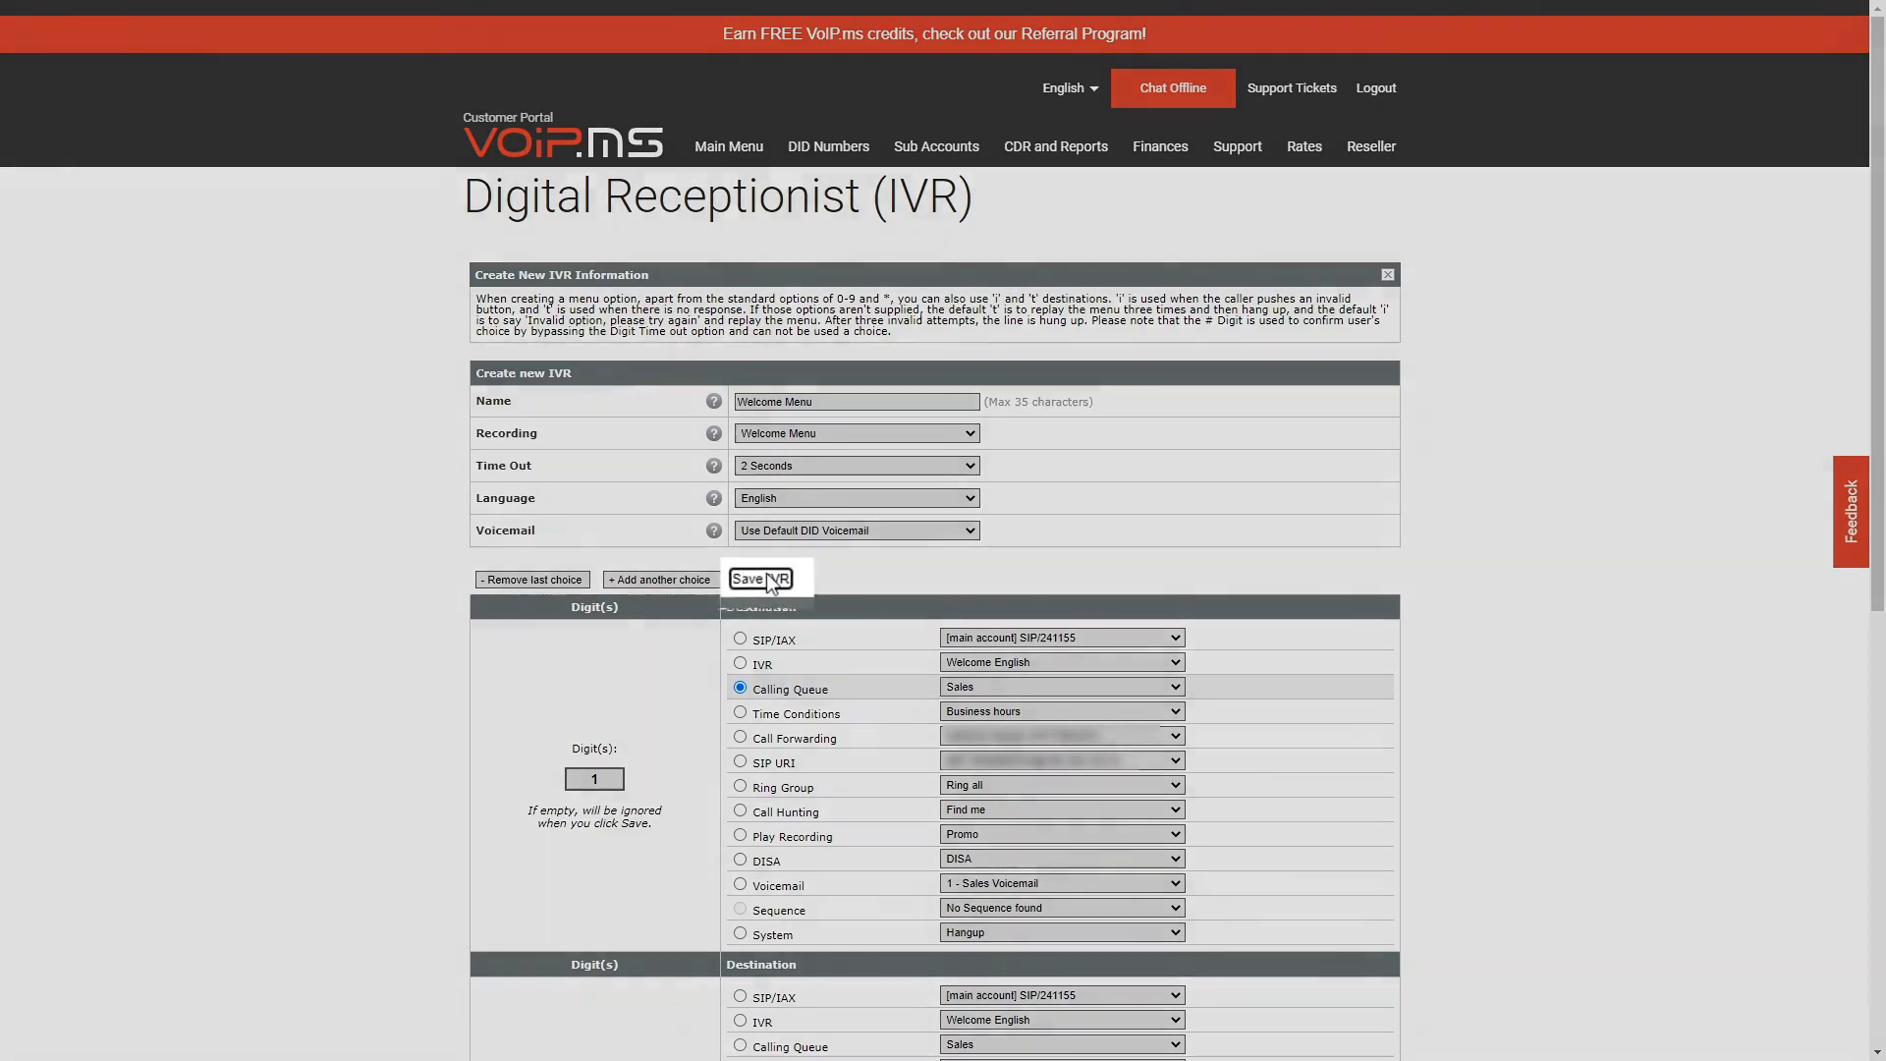
left_click(767, 581)
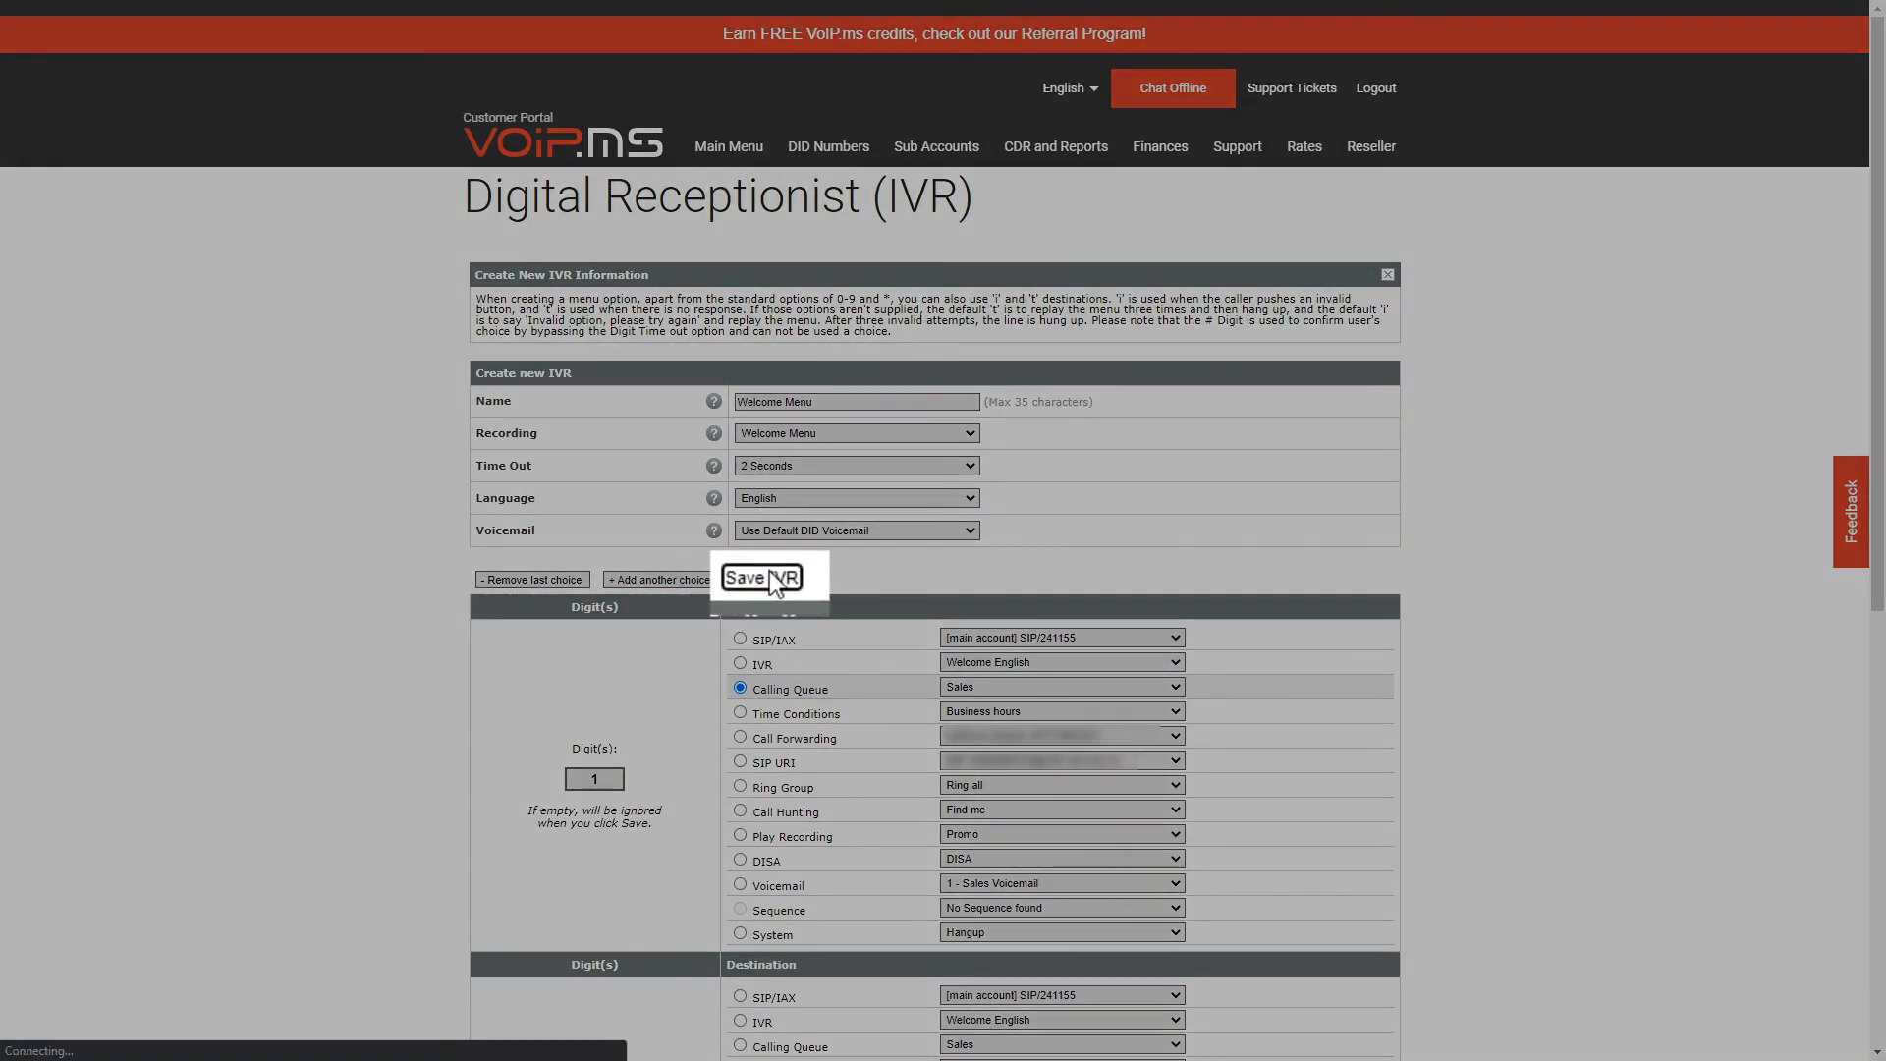